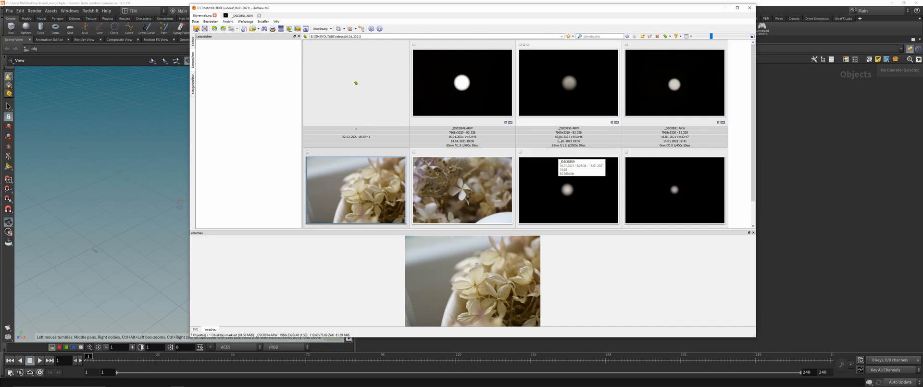
Compare the differently exposed photos of the round light, viewing _DSC0850.ARW at full size.
double_click(440, 79)
scroll(546, 123, "down", 1)
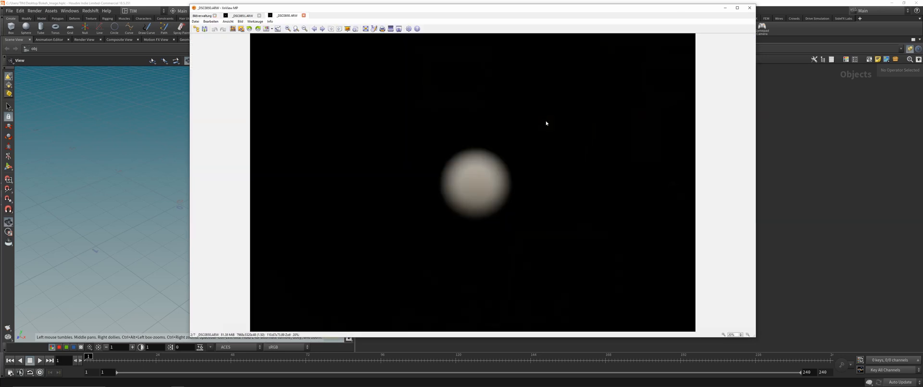
key("Escape")
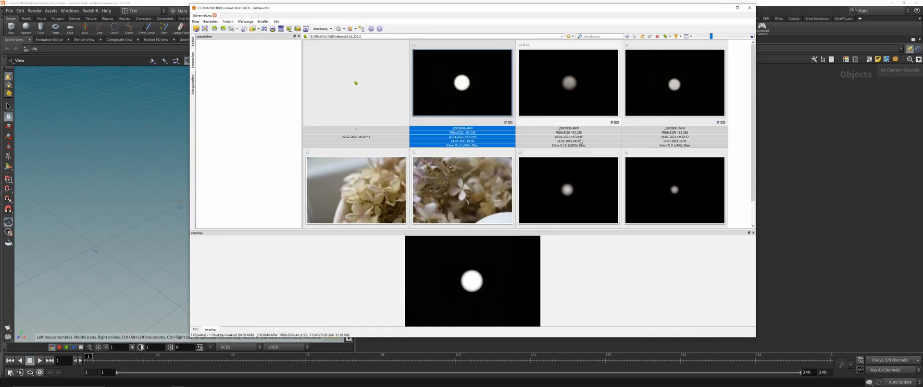
scroll(548, 125, "down", 1)
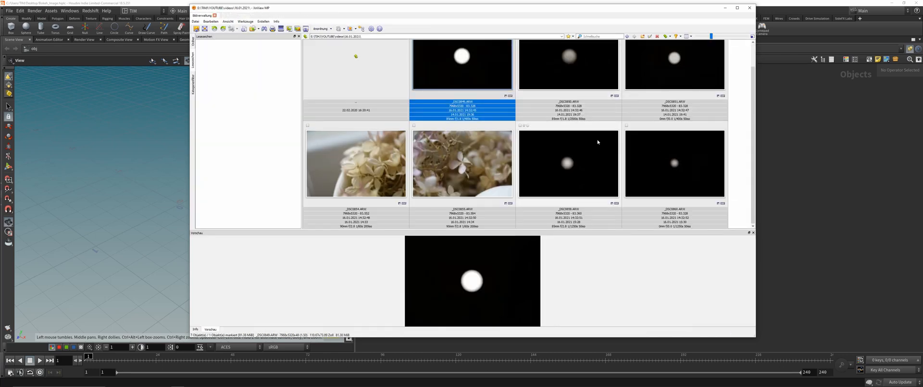
left_click(568, 158)
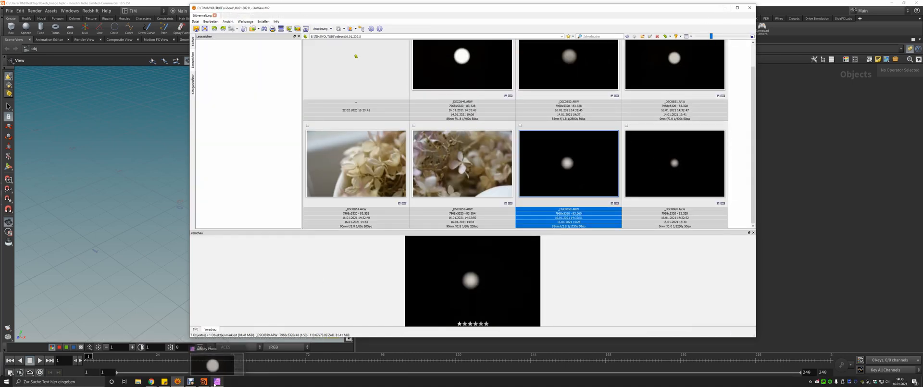
Switch to Affinity Photo and examine the edge and falloff of the light disc in the raw photo.
left_click(217, 384)
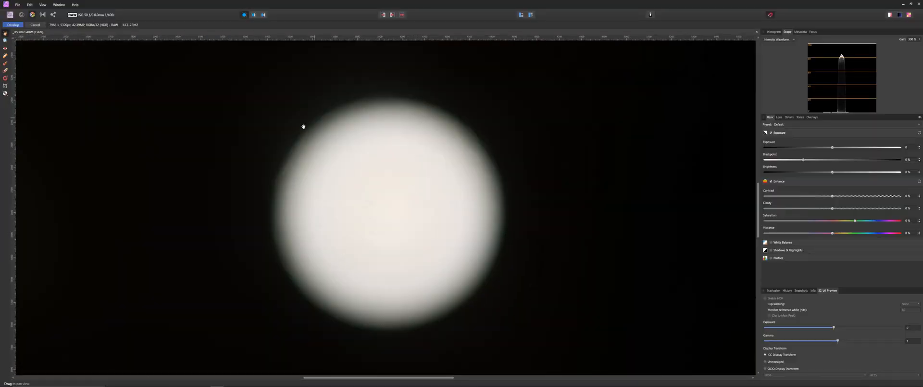
scroll(365, 203, "up", 5, "ctrl")
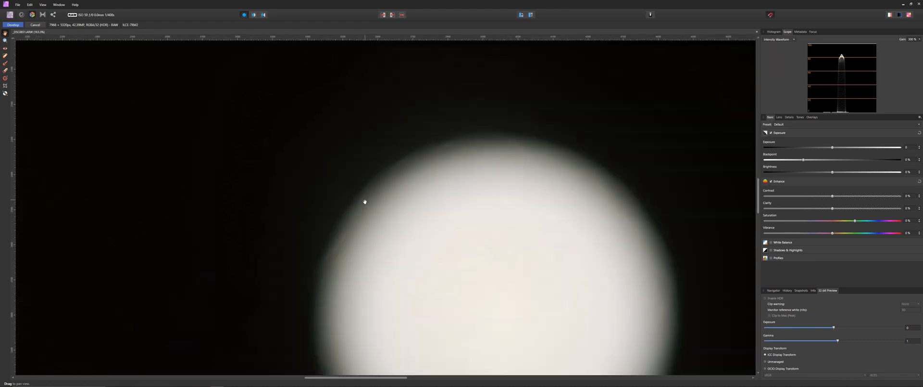
scroll(365, 203, "down", 4, "ctrl")
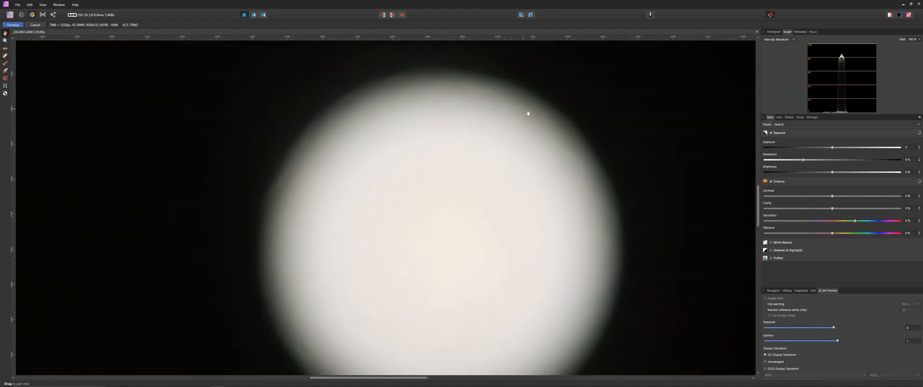
left_click_drag(548, 246, 510, 224)
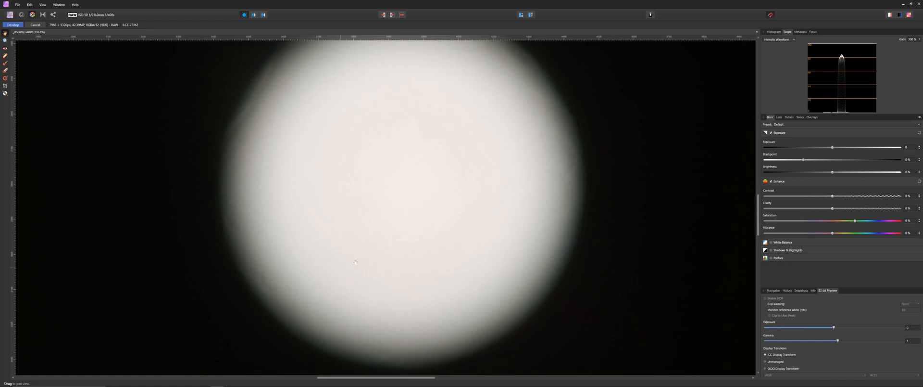
scroll(355, 262, "down", 3, "ctrl")
scroll(379, 211, "up", 2, "ctrl")
scroll(384, 198, "down", 1, "ctrl")
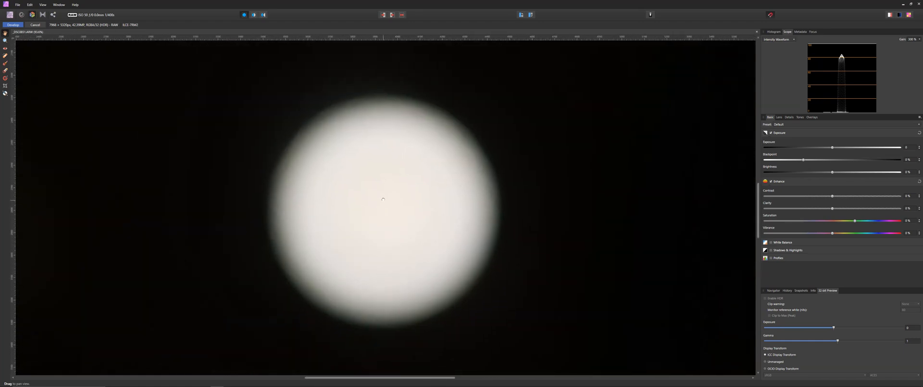
left_click_drag(384, 199, 394, 194)
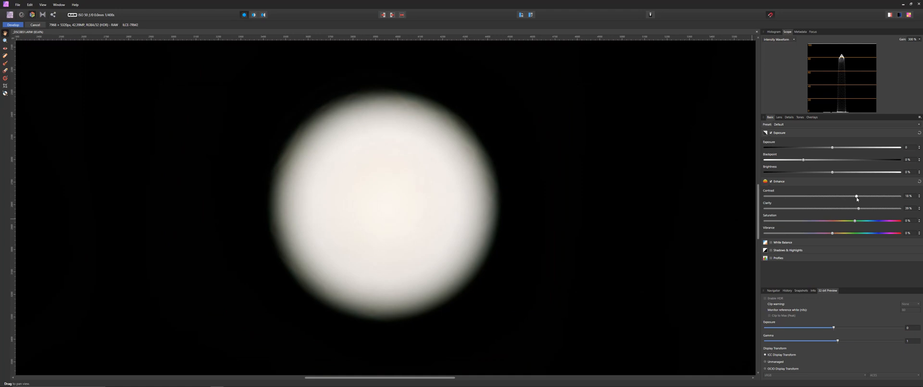
Enable Detail Refinement for the raw photo and set its amount to 7%.
left_click(780, 117)
left_click(789, 116)
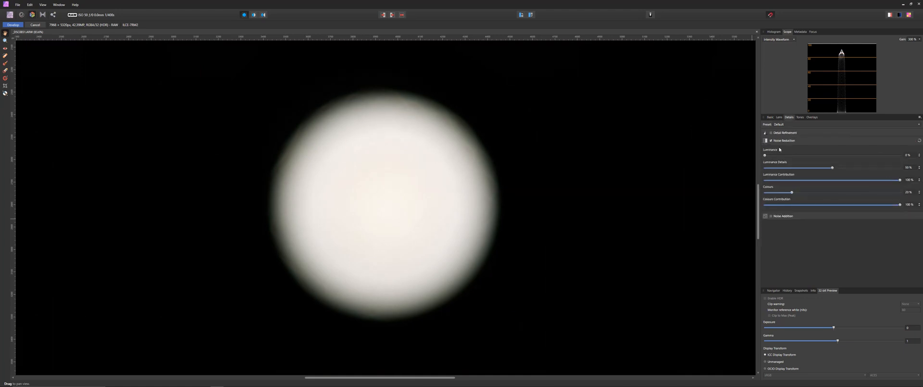
left_click(772, 132)
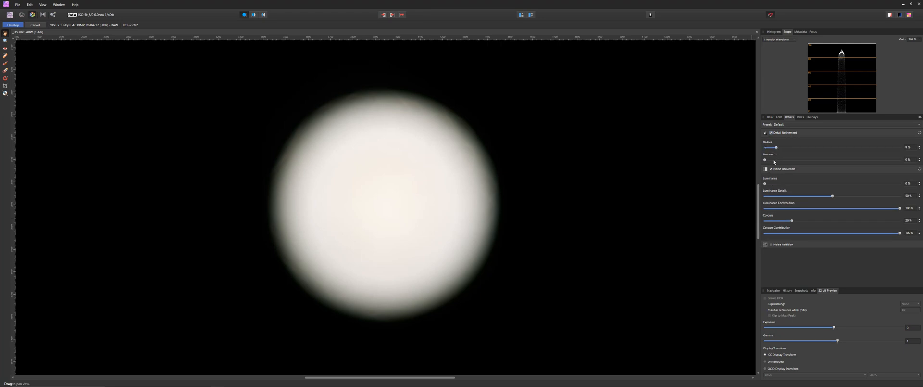
Enable the Curves adjustment and pull the shadow part of the master curve slightly down.
left_click(799, 117)
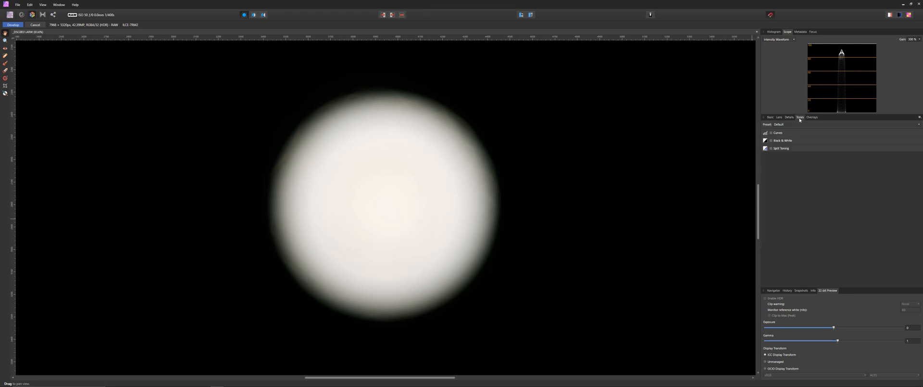
left_click(771, 133)
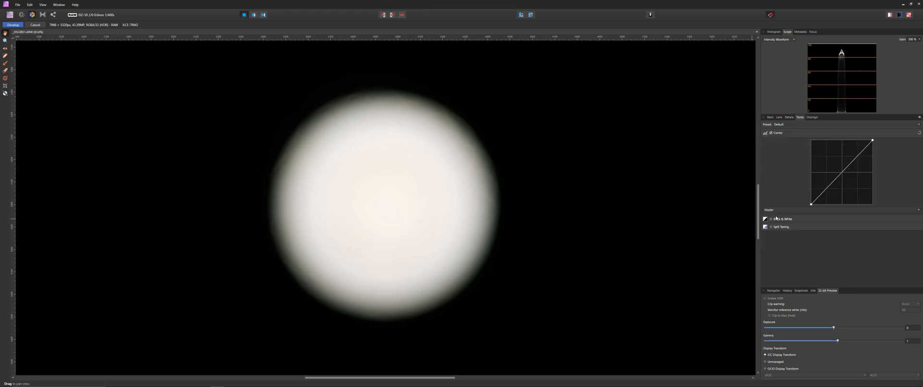
mouse_move(818, 197)
left_mouse_down()
mouse_move(817, 186)
mouse_move(820, 200)
left_mouse_up()
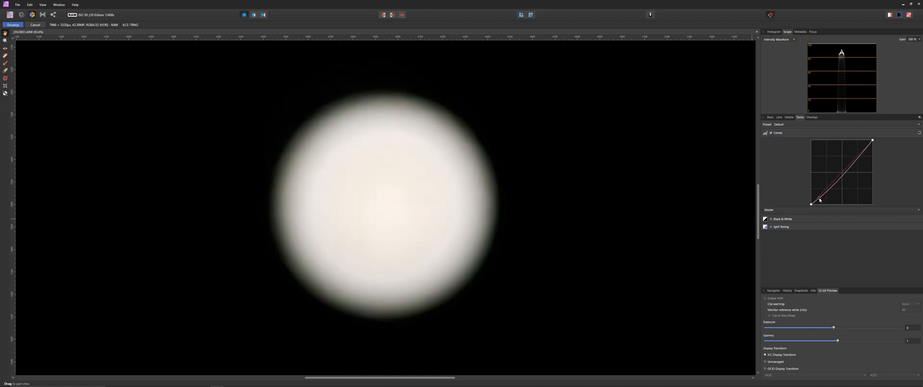
Raise Saturation to 41% and Vibrance to 37%, and enable the White Balance adjustment.
left_click(770, 117)
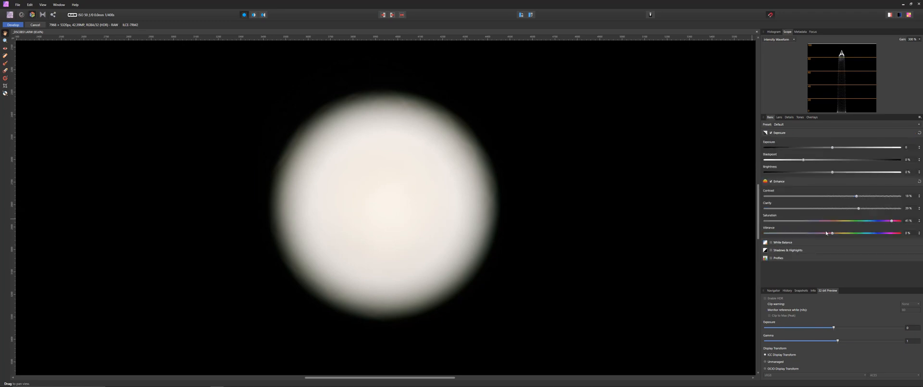
left_click(771, 242)
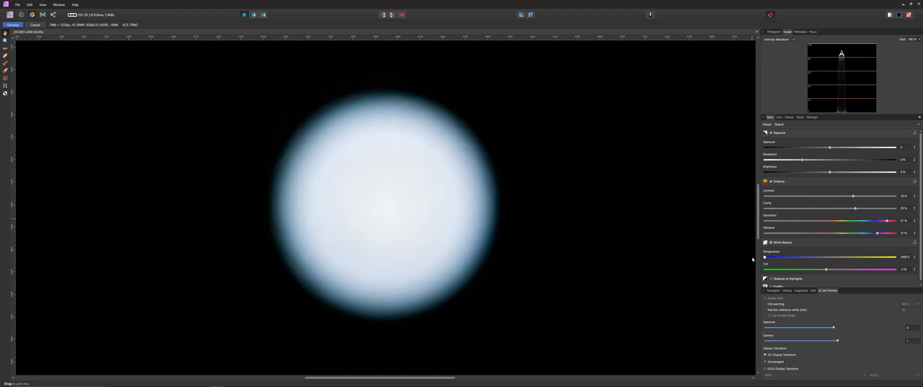
Try cooler and warmer White Balance temperatures on the light disc, including an entered value of 5500 K.
left_click_drag(765, 257, 882, 257)
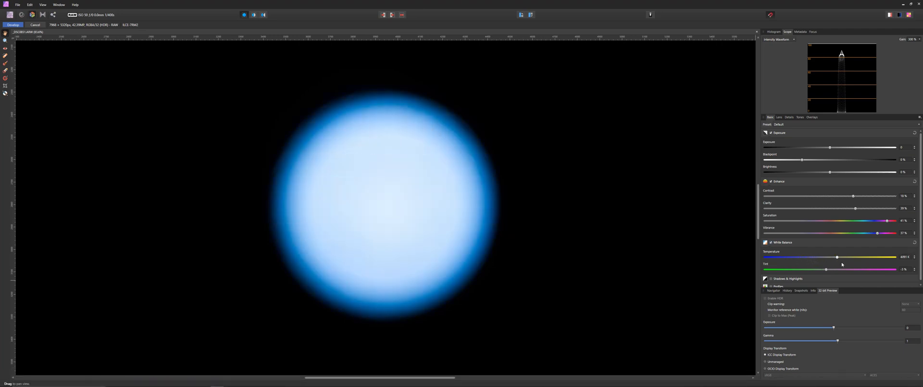
left_click(857, 258)
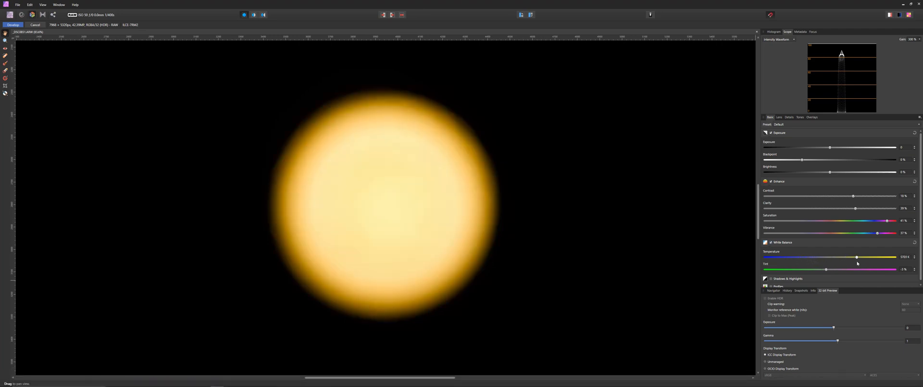
left_click(901, 260)
key("BackSpace")
type("550")
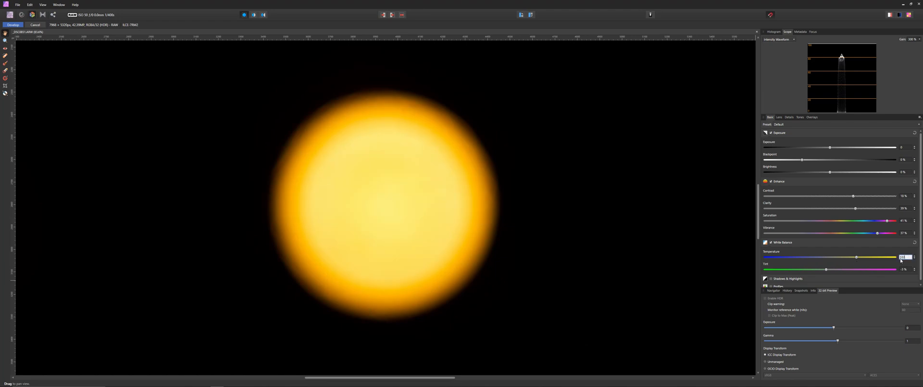
type("00")
key("Return")
Lower the White Balance temperature to about 3300 K and inspect the disc's edge for colour fringes.
left_click_drag(833, 257, 821, 261)
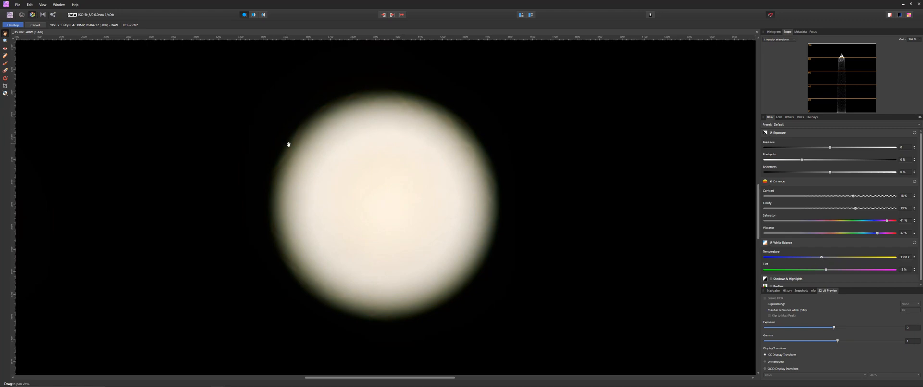
scroll(290, 140, "up", 3, "ctrl")
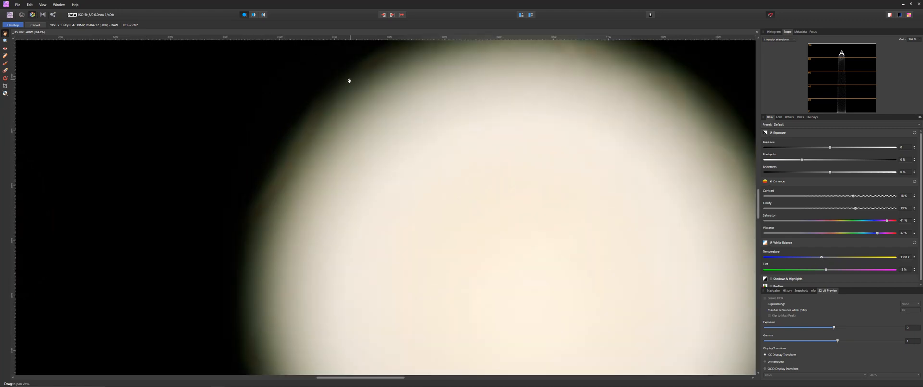
scroll(269, 182, "down", 4, "ctrl")
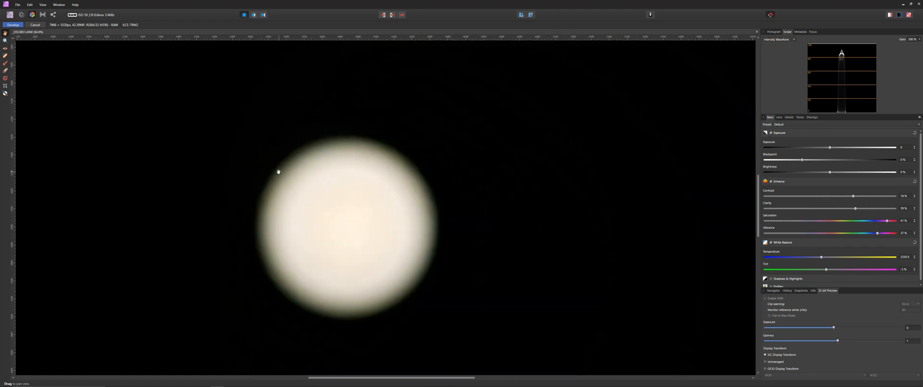
scroll(284, 160, "up", 3, "ctrl")
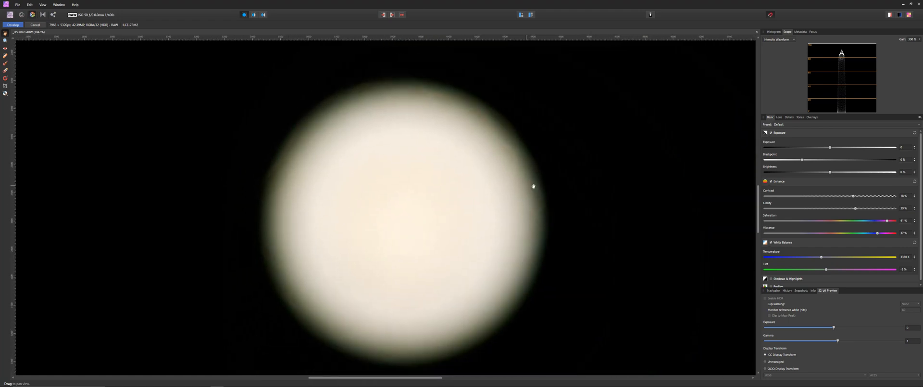
Activate the Crop tool on the photo with the whole light disc in view.
left_click(789, 117)
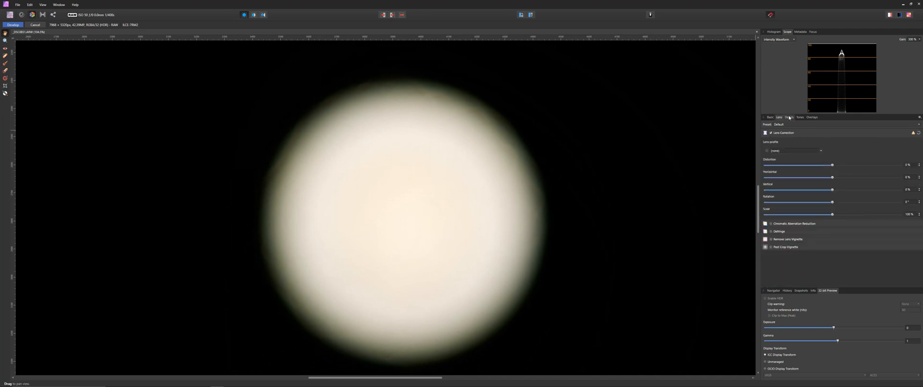
scroll(356, 175, "down", 4, "ctrl")
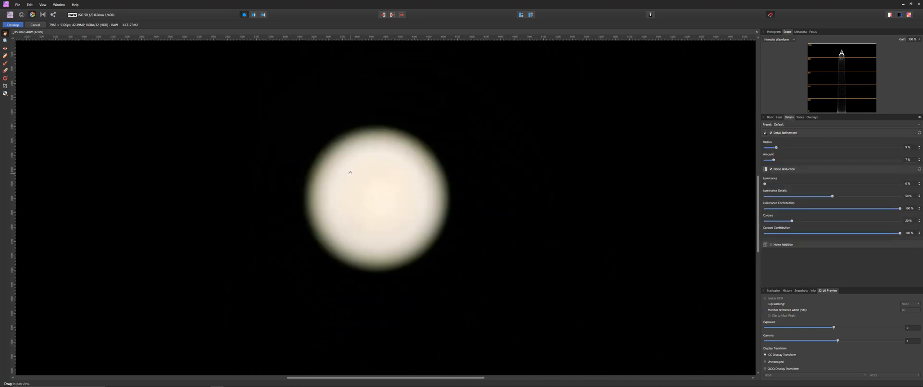
left_click(4, 86)
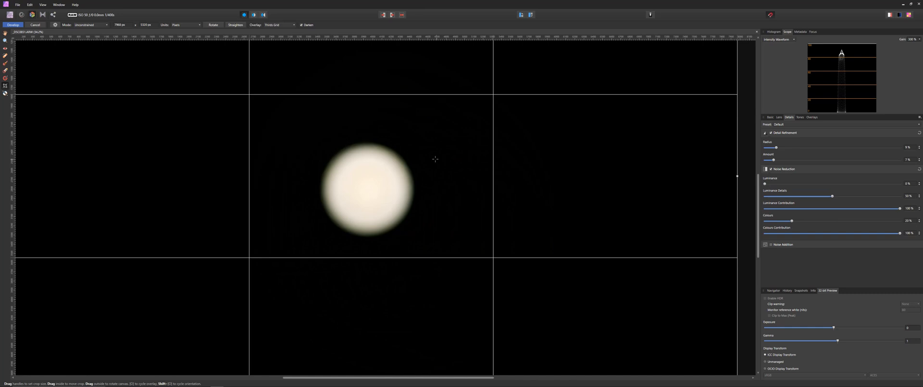
left_click(127, 25)
type("1")
key("Return")
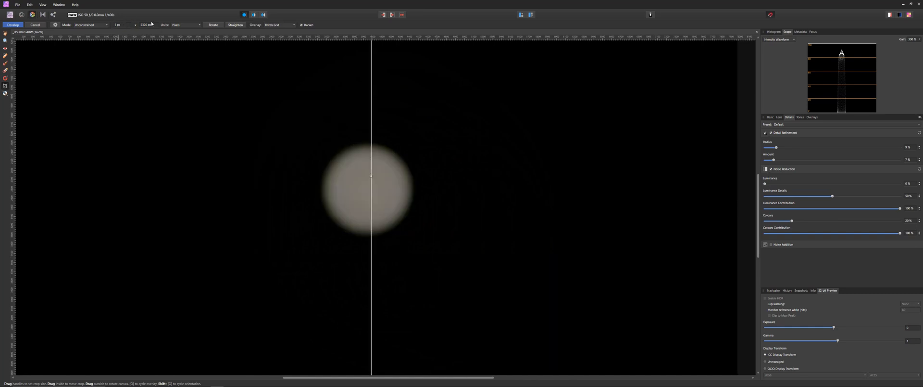
left_click(91, 25)
left_click(93, 38)
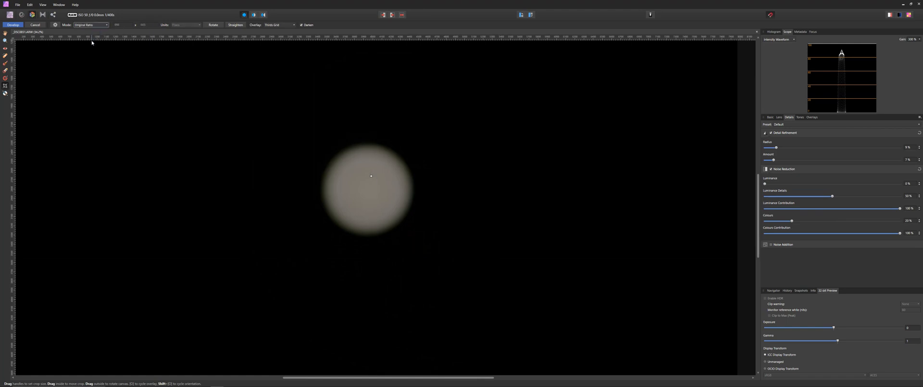
Set the crop mode to Custom Ratio with a 1:1 ratio.
left_click(92, 26)
left_click(91, 43)
left_click(121, 26)
type("1")
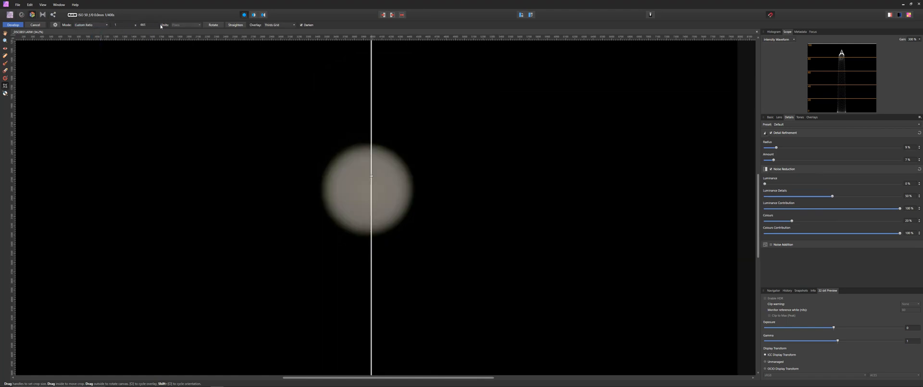
key("Tab")
type("1")
key("Return")
Shrink the square crop frame closely around the light disc and centre it on the disc with a narrow black margin.
scroll(404, 171, "down", 5, "ctrl")
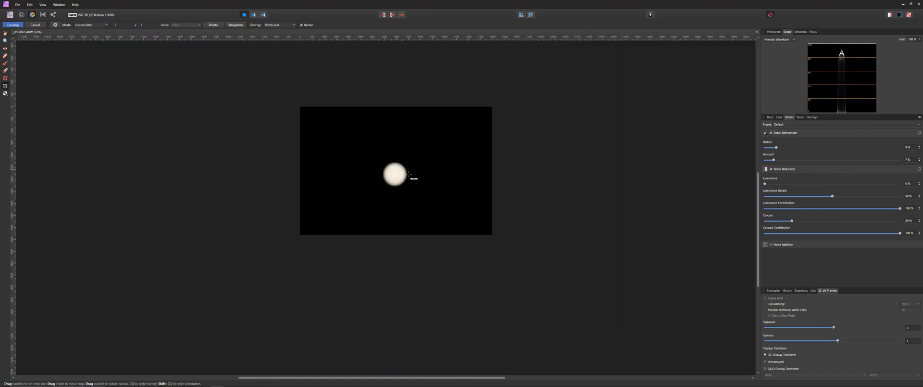
left_click_drag(460, 234, 399, 176)
scroll(398, 173, "up", 4, "ctrl")
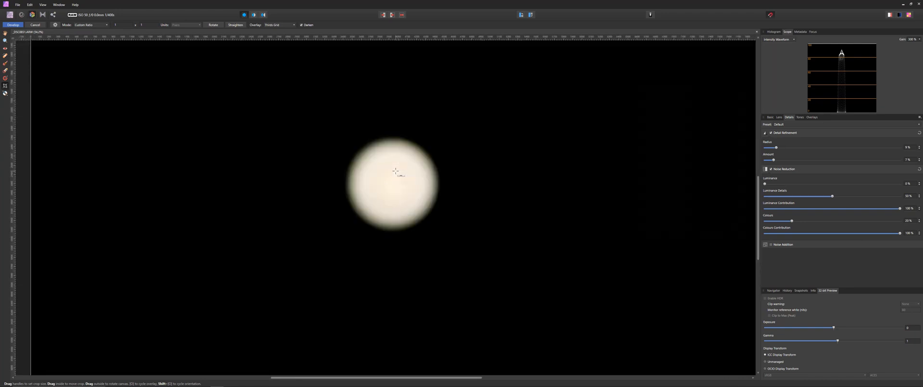
scroll(398, 173, "up", 2, "ctrl")
scroll(399, 173, "down", 2, "ctrl")
left_click_drag(458, 253, 440, 235)
left_click_drag(405, 196, 415, 204)
left_click_drag(453, 243, 440, 231)
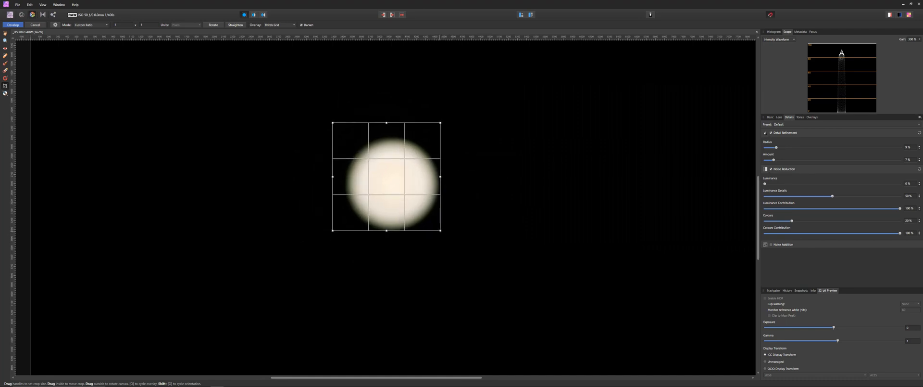
left_click_drag(407, 194, 412, 201)
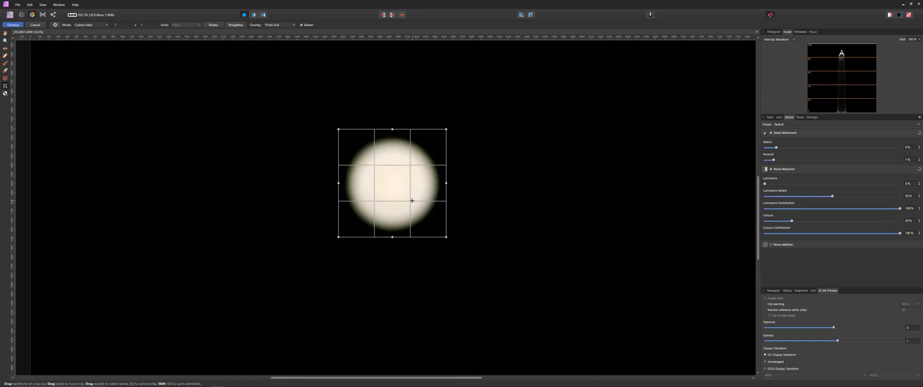
left_click_drag(412, 200, 411, 200)
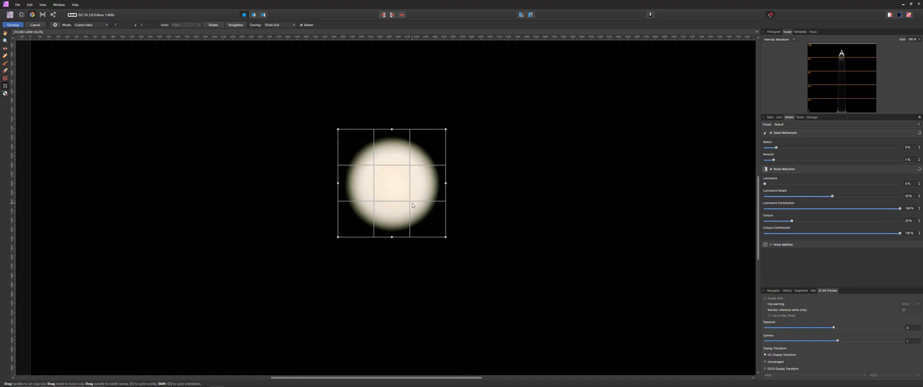
Apply the square crop to the photo of the light disc.
key("Return")
scroll(414, 192, "down", 2, "ctrl")
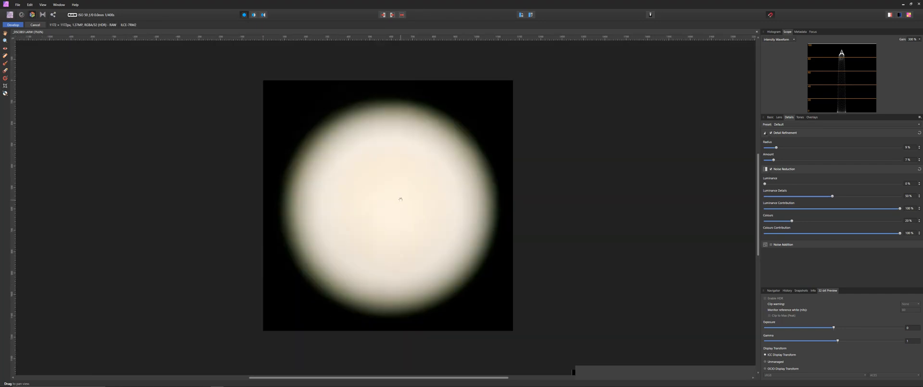
scroll(400, 198, "up", 2, "ctrl")
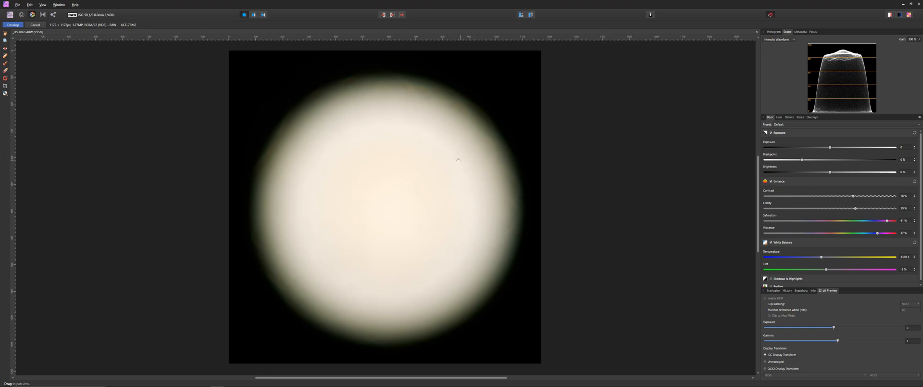
Develop the cropped raw photo and open the export settings.
left_click(13, 25)
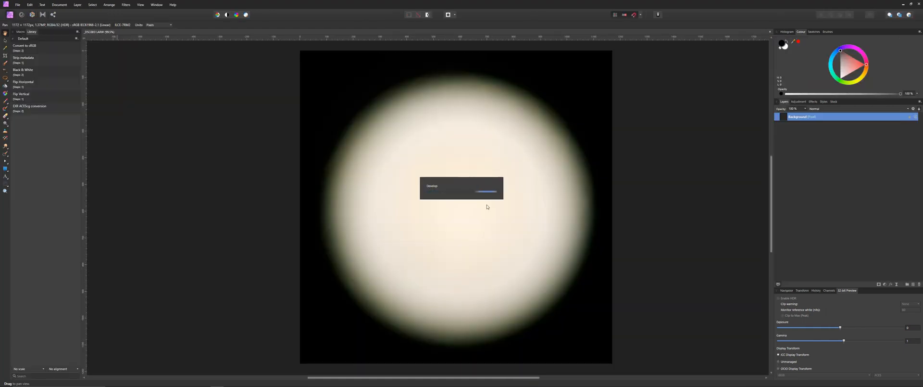
left_click_drag(487, 201, 465, 199)
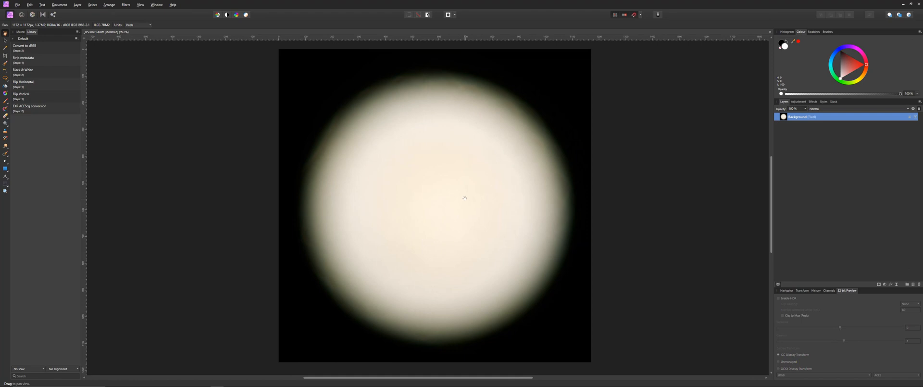
key("ctrl+alt+shift+w")
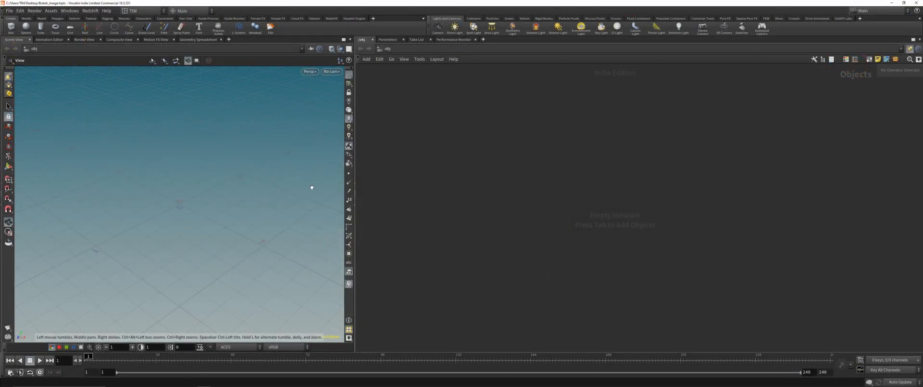
Switch to Houdini, widen the 3D viewport and place a Sphere object in the empty object network.
left_click_drag(355, 195, 392, 195)
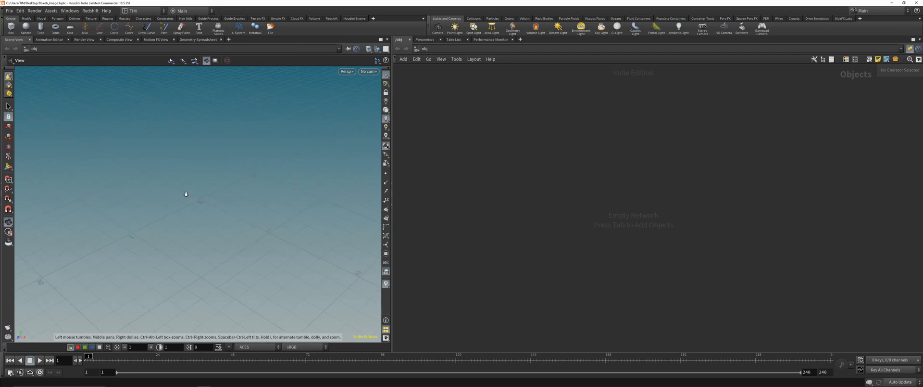
key("Tab")
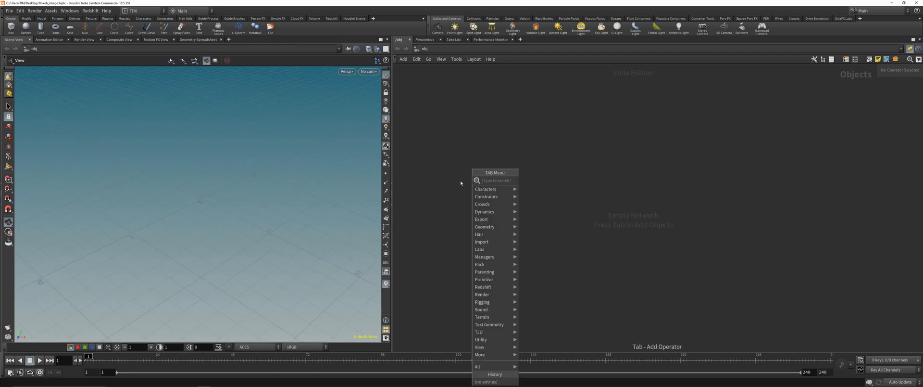
key("Escape")
key("Tab")
type("sp")
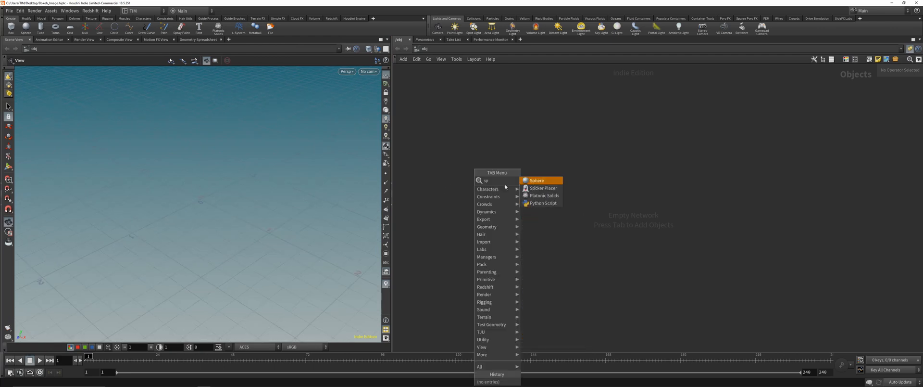
left_click(551, 181)
left_click(526, 162)
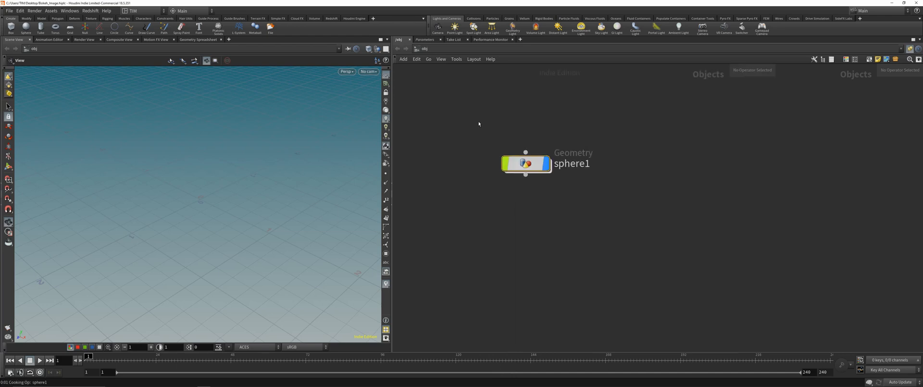
Inside the sphere object, set the primitive type to Polygon and the frequency to 23.
left_click_drag(475, 118, 604, 242)
double_click(525, 163)
left_click_drag(657, 208, 585, 186)
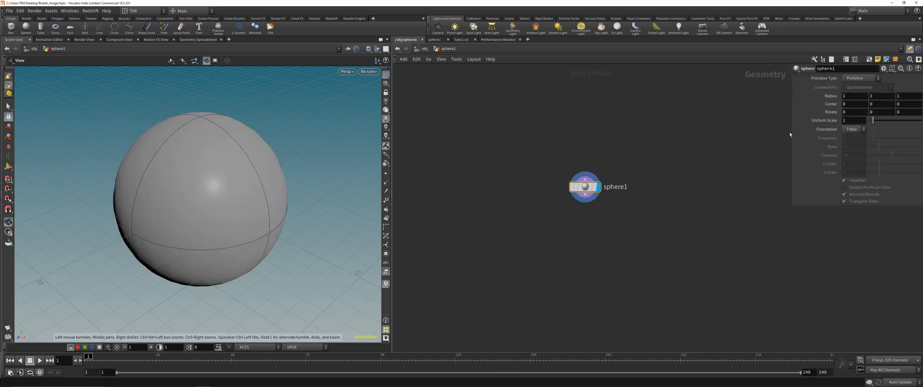
left_click(874, 78)
left_click(865, 87)
left_click_drag(874, 138, 919, 140)
middle_click_drag(861, 138, 900, 143)
Add a Mountain node below the sphere, connect it and make it the displayed node.
left_click_drag(585, 201, 558, 253)
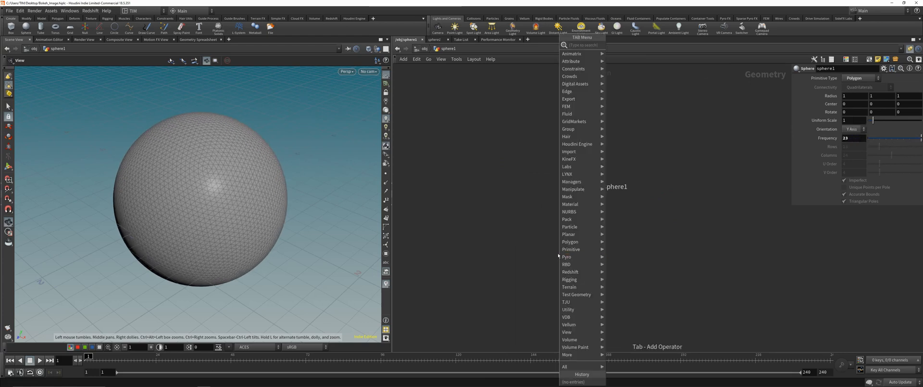
type("m")
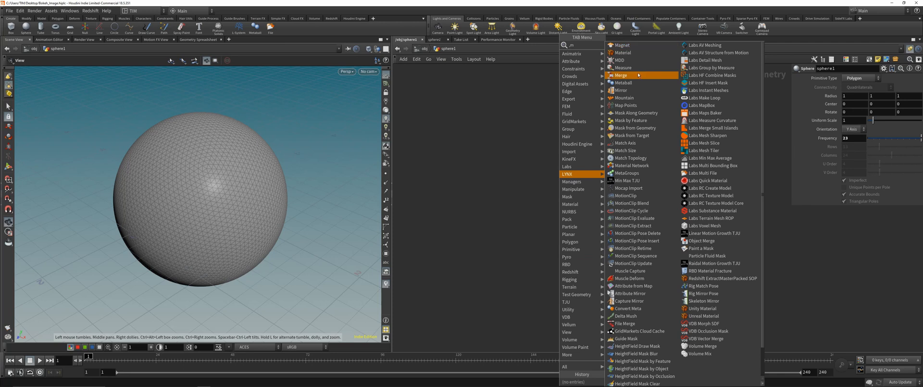
type("ou")
left_click(628, 45)
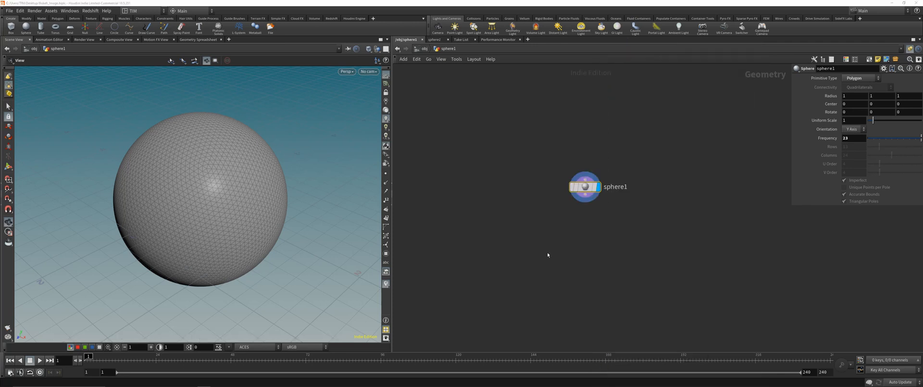
left_click(560, 253)
left_click_drag(561, 254, 596, 258)
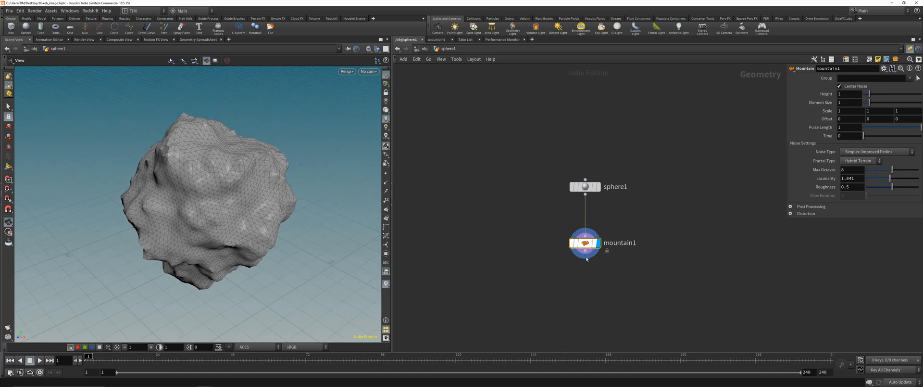
Add and display a Subdivide node after the mountain node, with its algorithm set to OpenSubdiv Loop.
key("Tab")
type("su")
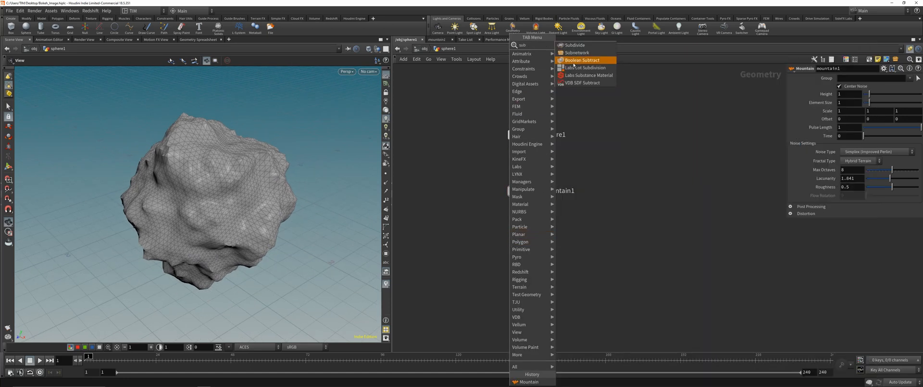
key("Return")
left_click(502, 237)
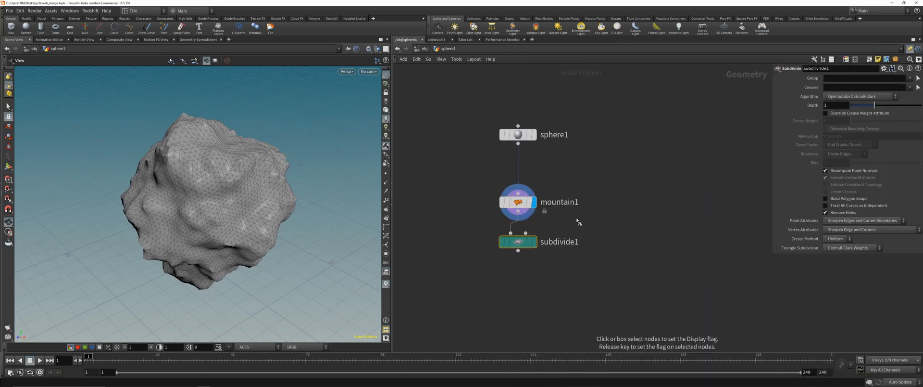
left_click(860, 96)
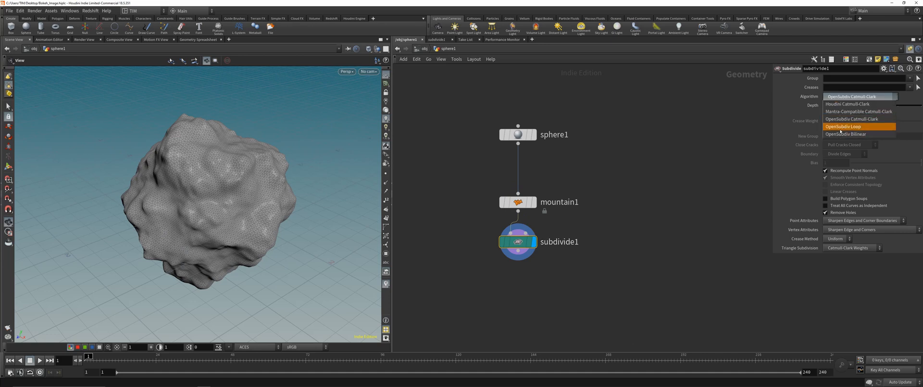
left_click(846, 125)
left_click_drag(508, 248, 509, 259)
Add and display a Smooth node after the subdivide node and raise its filter quality to the slider's maximum.
key("Tab")
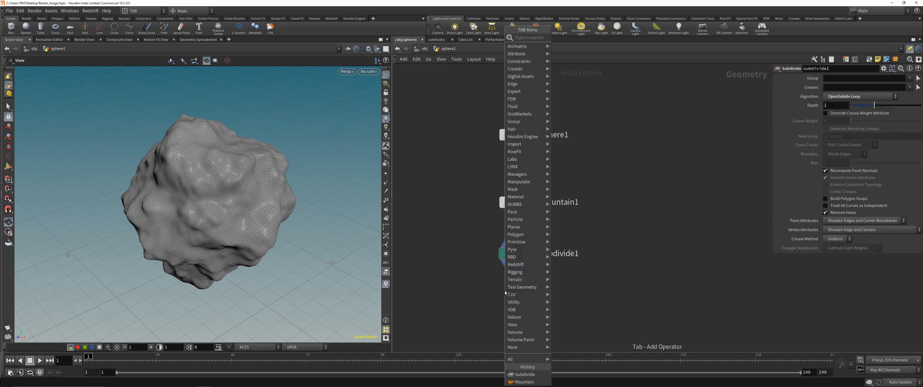
type("soo")
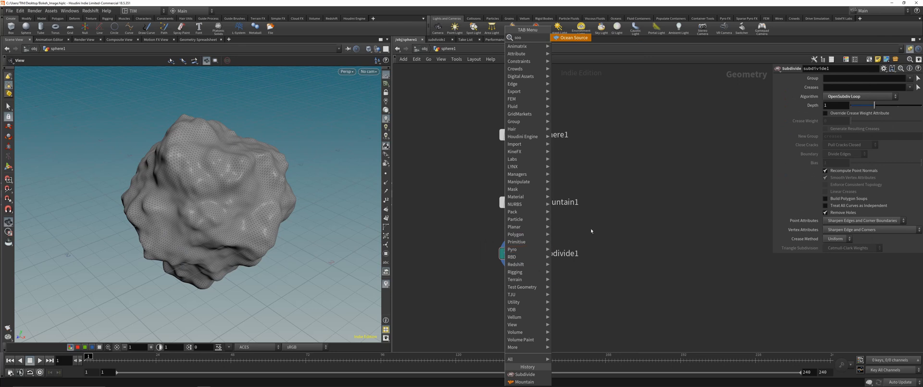
key("BackSpace")
type("m")
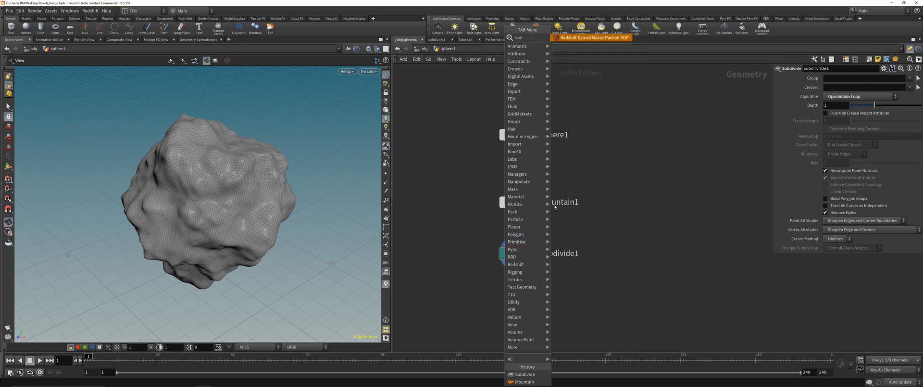
key("BackSpace")
key("BackSpace")
key("BackSpace")
type("smoo")
key("Return")
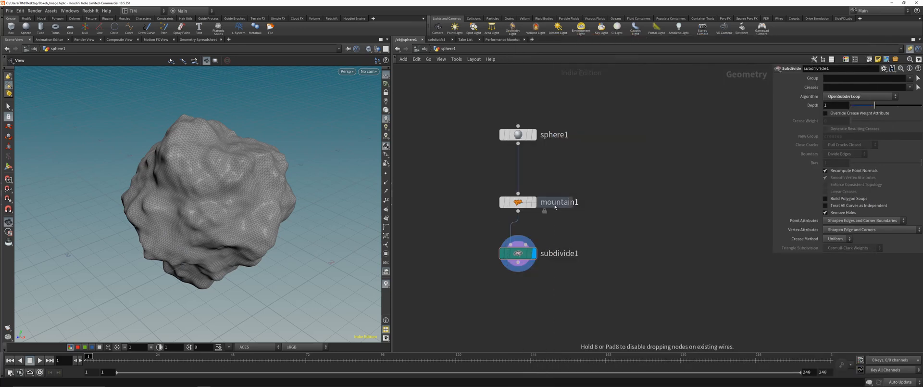
left_click(518, 300)
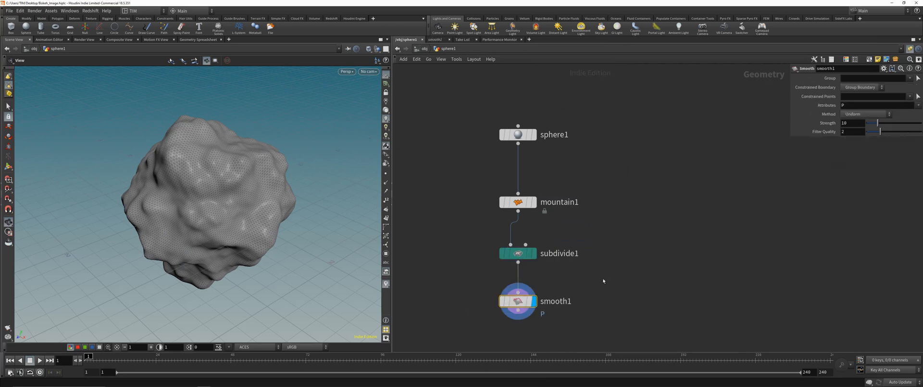
key("ctrl+s")
left_click_drag(881, 132, 921, 124)
Lay out the four nodes of the sphere network in an evenly spaced column and save the scene.
left_click(531, 206)
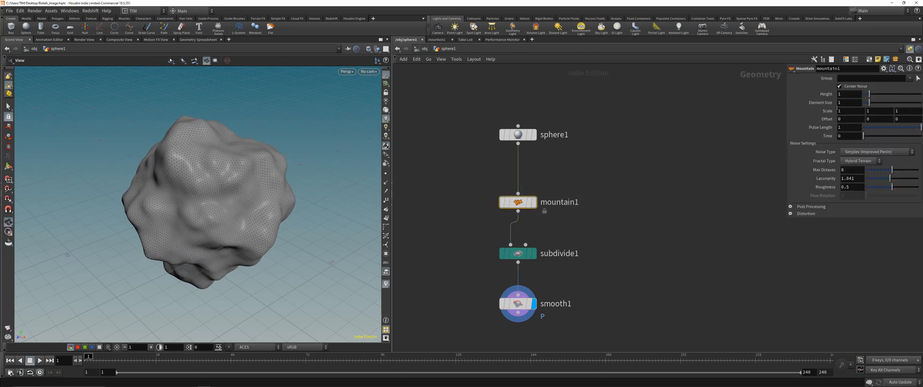
left_click_drag(468, 110, 524, 145)
left_click(452, 174)
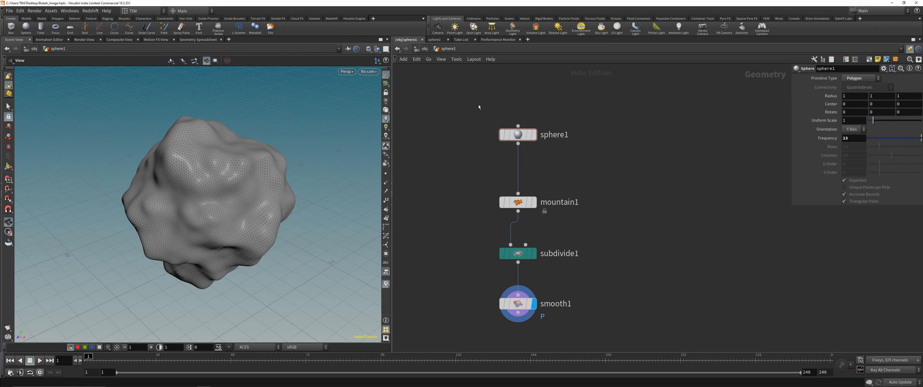
left_click_drag(471, 92, 569, 310)
key("l")
left_click(464, 112)
key("ctrl+s")
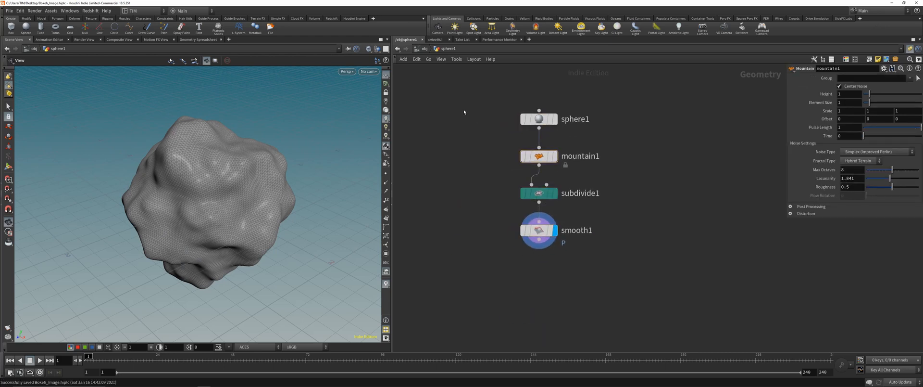
Return to the object level, colour the sphere's geometry node black and give it a round shape.
left_click(424, 48)
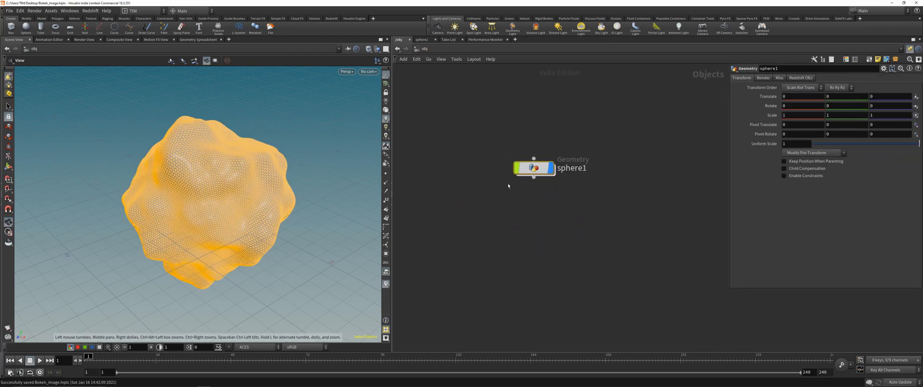
key("c")
left_click(885, 344)
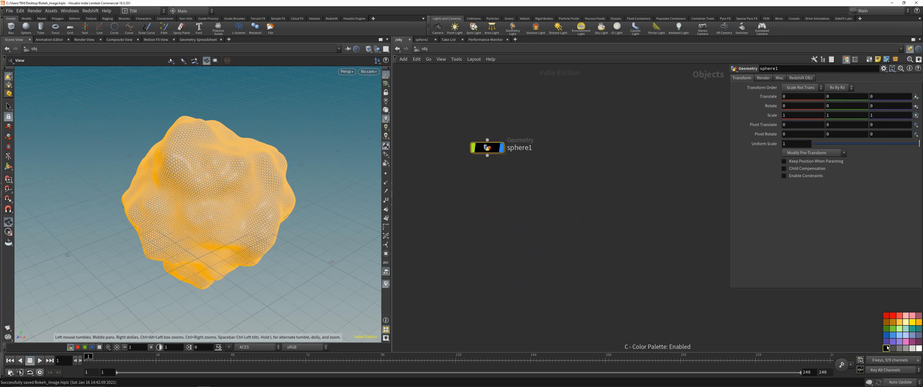
key("z")
left_click(918, 323)
key("c")
key("c")
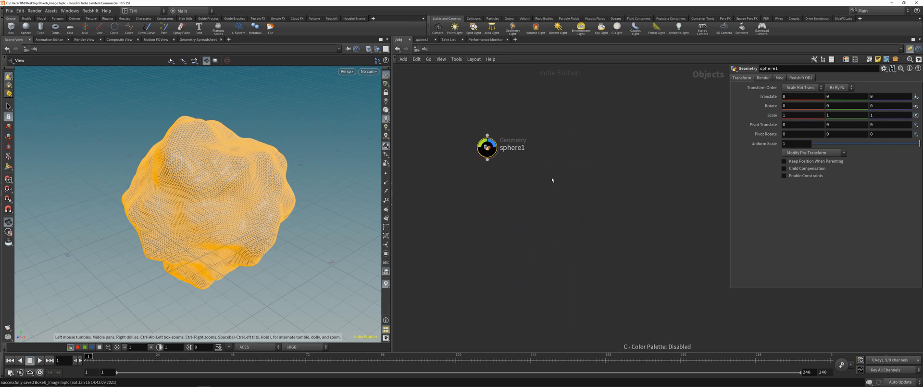
Rename the sphere's geometry node to GEO_SPHERE.
left_click(512, 150)
double_click(513, 149)
type("GEO_")
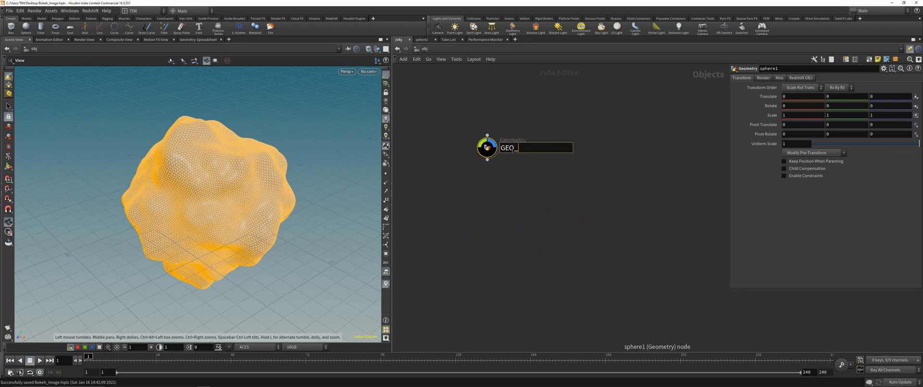
type("SPHERE")
key("Return")
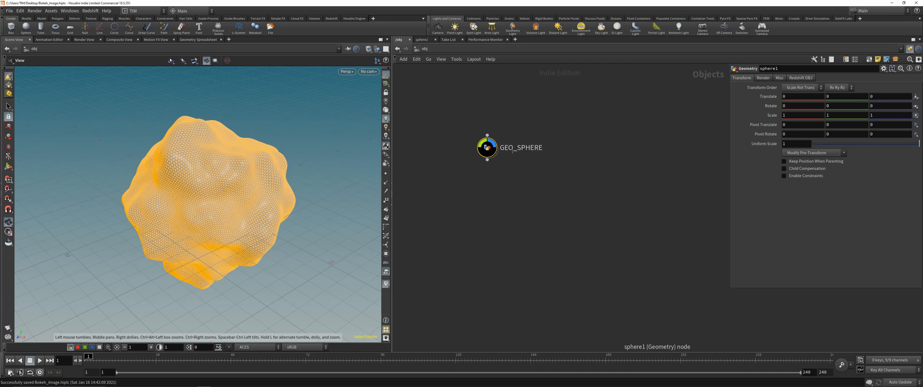
Add a Material Network node to the object network, below and beside GEO_SPHERE.
middle_click_drag(546, 253, 526, 233)
key("Tab")
type("mate")
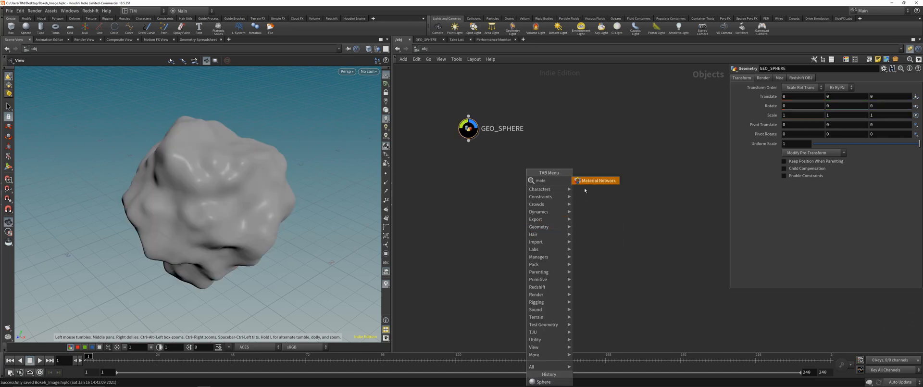
key("Return")
left_click(610, 188)
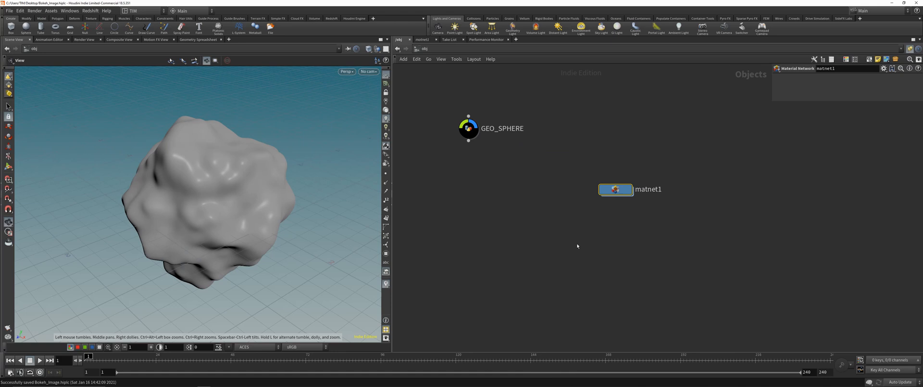
Rename the material network to RS_MAT and colour its node light red.
double_click(646, 190)
type("RS_MAT")
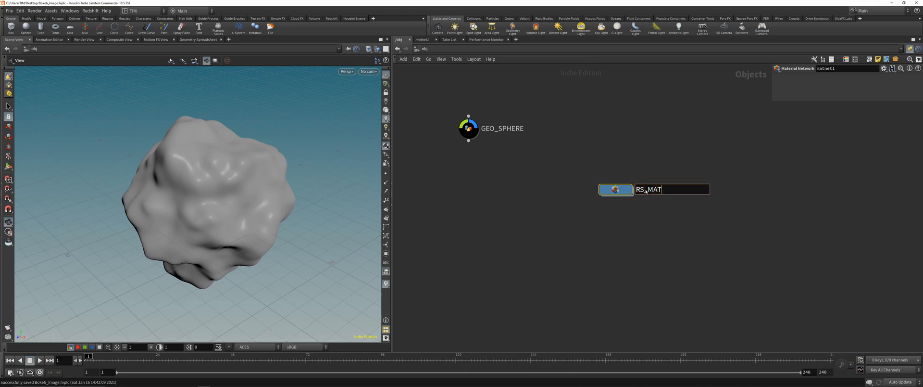
key("Return")
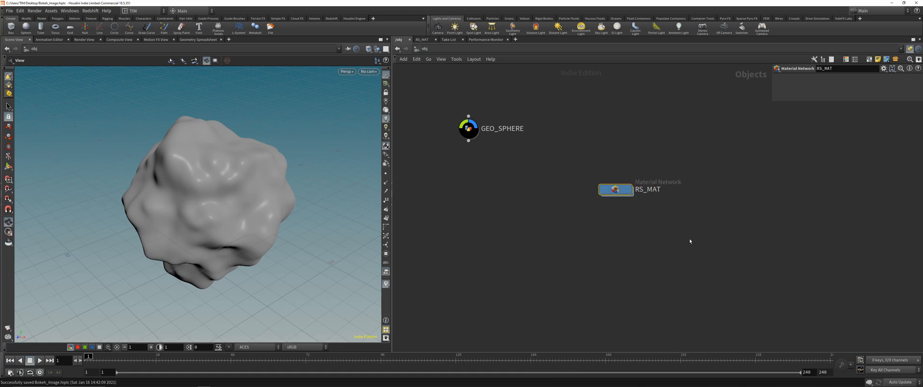
key("c")
left_click(899, 316)
key("c")
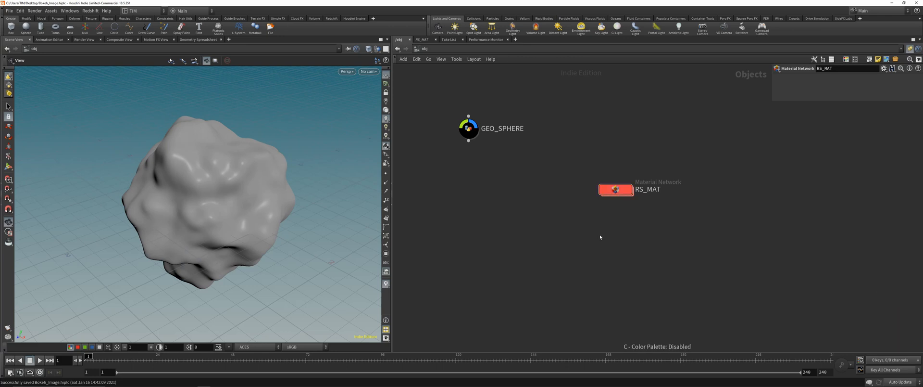
Add a ROP Network node to the object network, directly below RS_MAT.
key("Tab")
type("r")
left_click(654, 196)
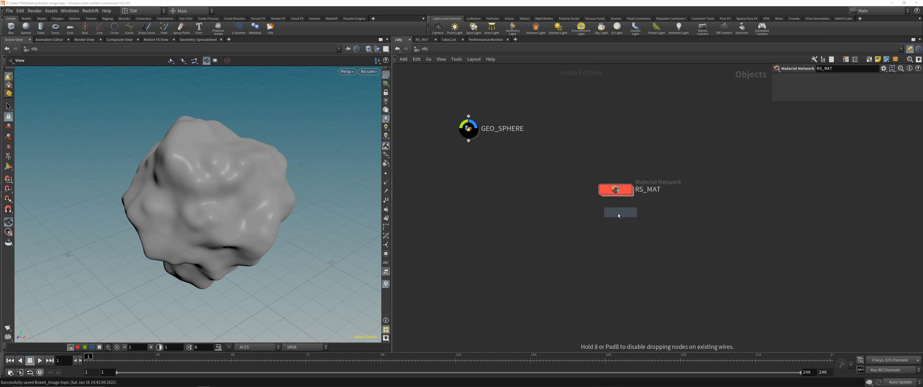
left_click(615, 221)
Rename the ROP network to RS_OUT and colour its node the same light red as RS_MAT.
double_click(653, 220)
type("RS_")
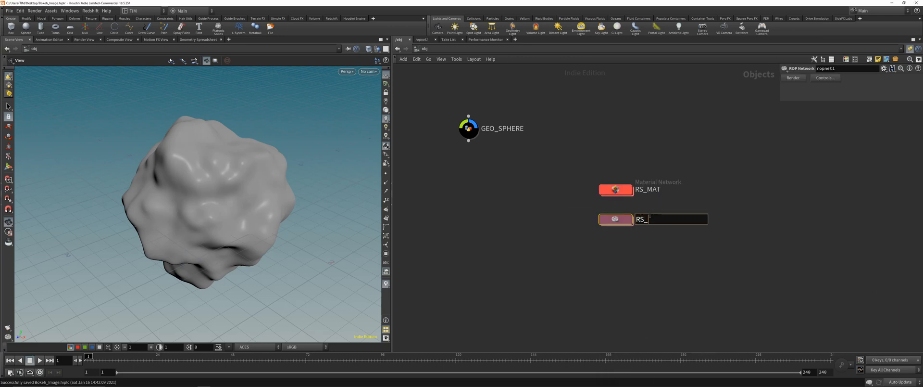
type("OUT")
key("Return")
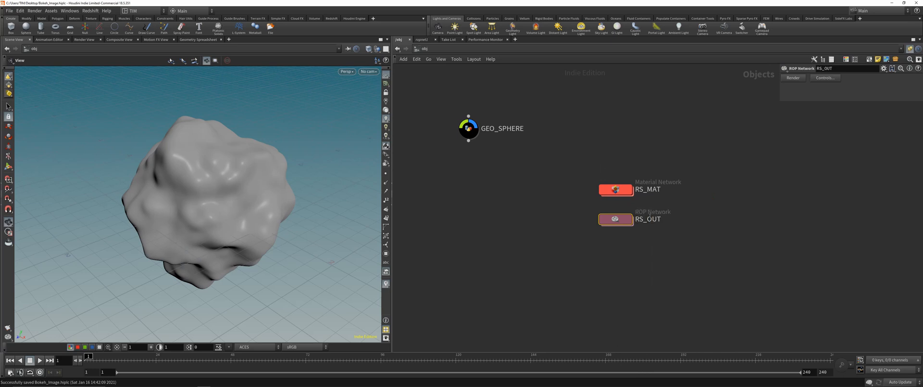
key("c")
left_click(892, 315)
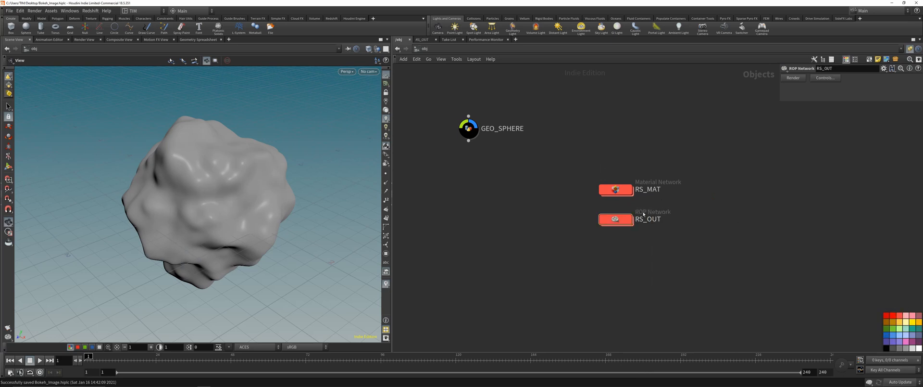
Go inside RS_OUT and add a Redshift ROP node.
double_click(616, 218)
key("Tab")
type("r")
left_click(692, 225)
left_click(620, 211)
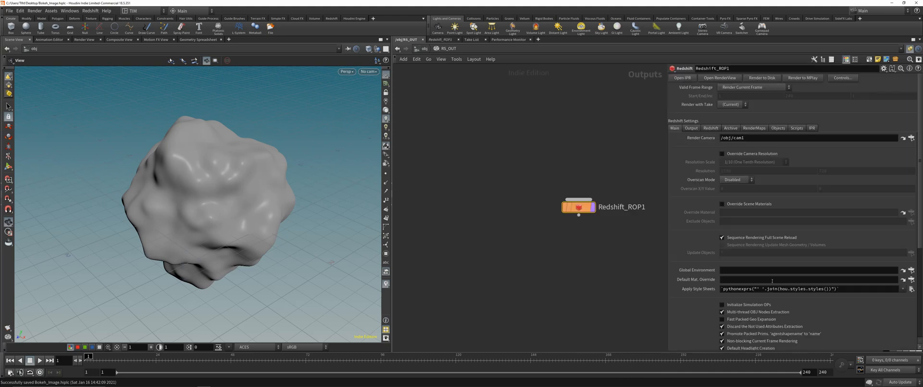
Set both the primary and secondary GI engines of the Redshift ROP to Brute Force.
left_click(711, 128)
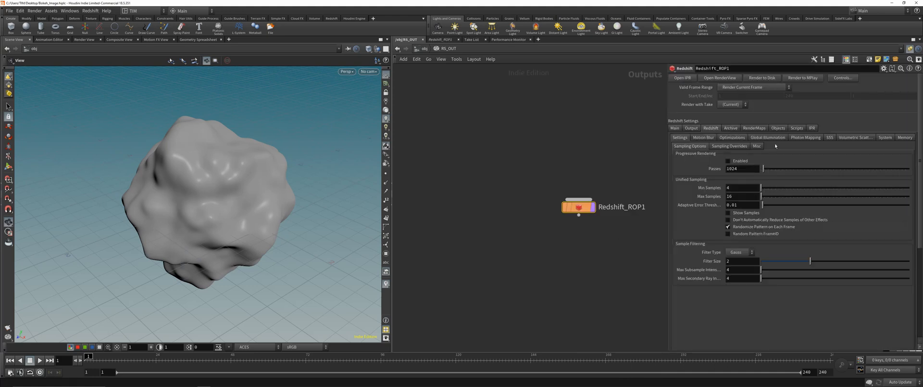
left_click(768, 137)
left_click(769, 147)
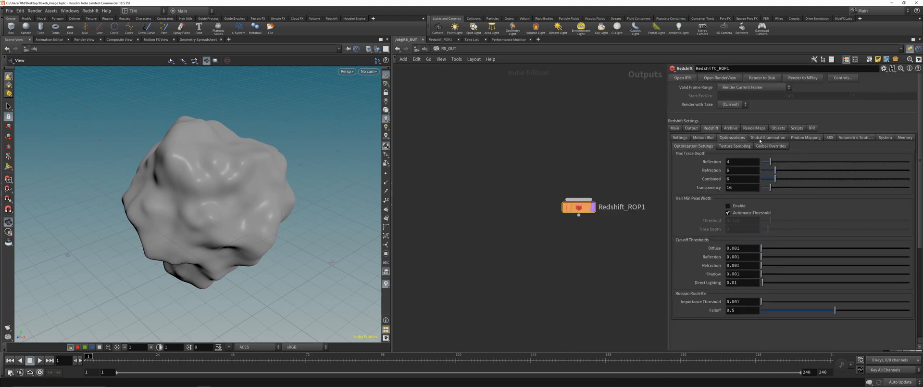
left_click(683, 146)
left_click(749, 156)
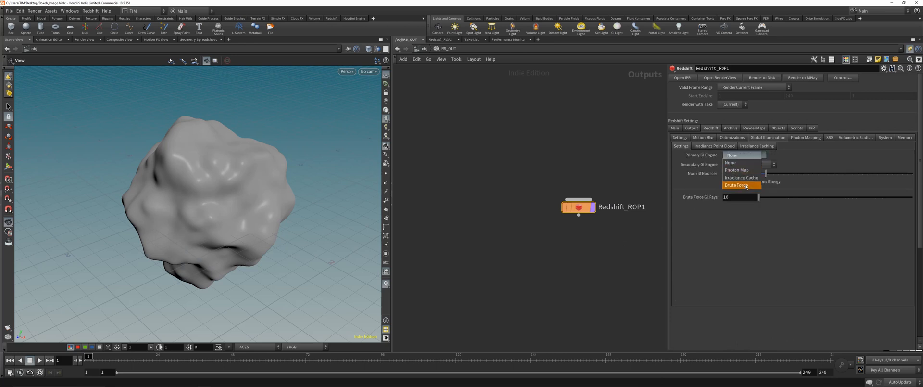
left_click(743, 185)
left_click(742, 164)
left_click(745, 194)
Enable Automatic Sampling and Optix RT on Supported GPUs in the Redshift ROP's system settings.
left_click(884, 138)
scroll(768, 182, "down", 3)
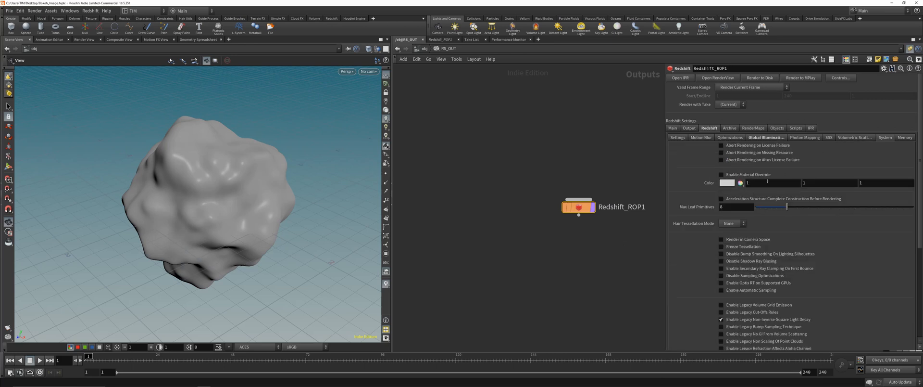
left_click(744, 290)
left_click(741, 282)
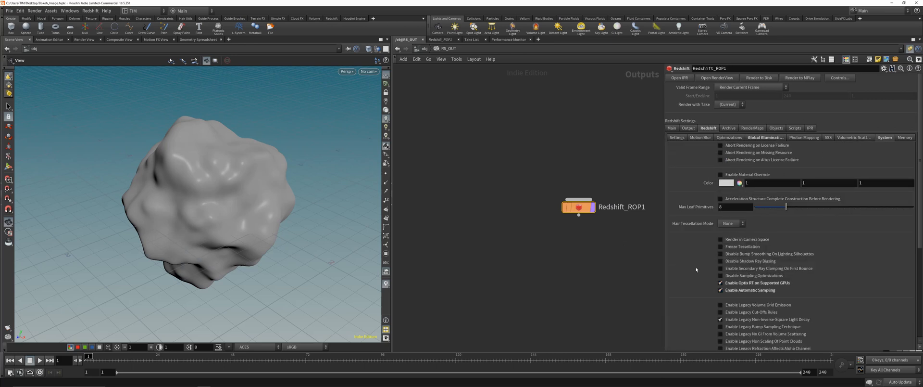
left_click_drag(538, 162, 607, 256)
left_click_drag(580, 208, 531, 204)
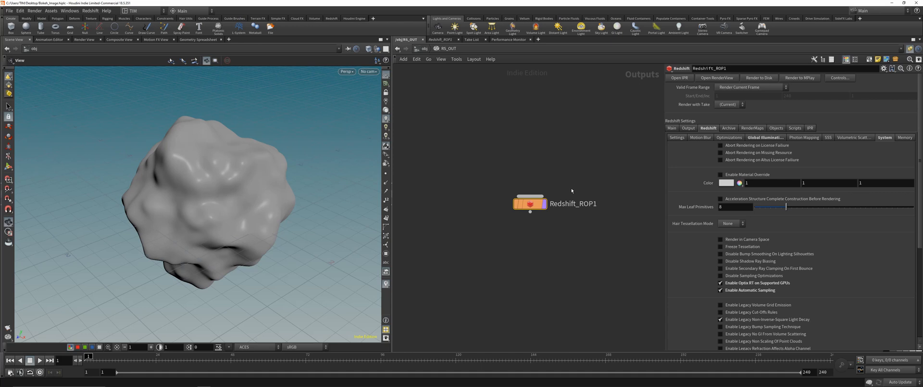
Return to the object level and add a Camera node below and beside GEO_SPHERE.
left_click(672, 128)
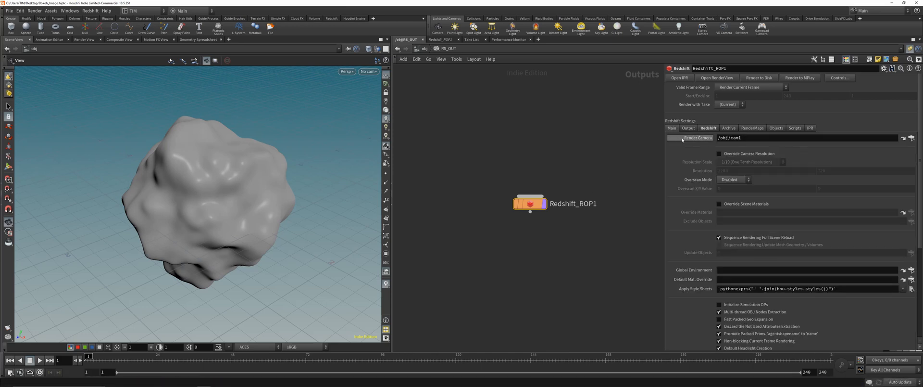
left_click(688, 129)
left_click(672, 129)
key("u")
key("Tab")
type("ca")
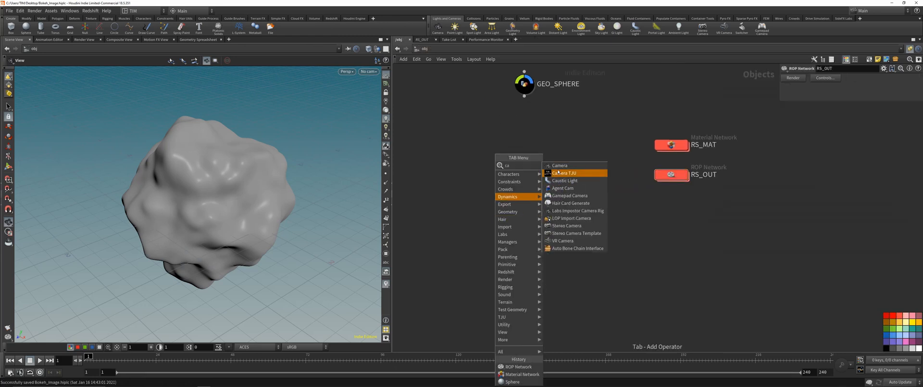
left_click(559, 165)
left_click(479, 167)
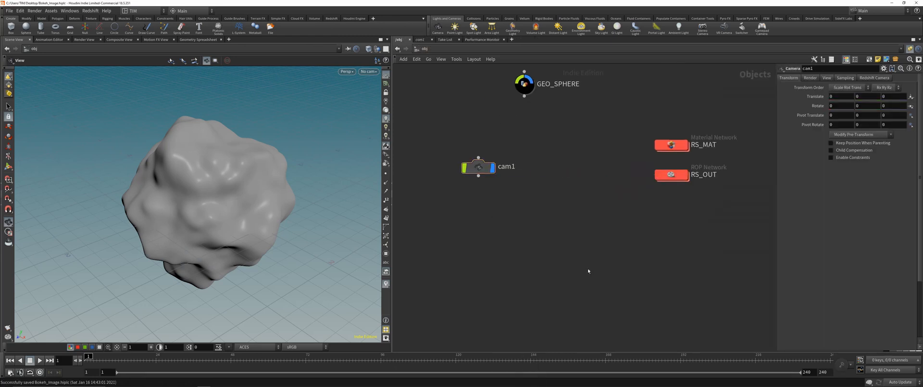
Add a Redshift dome light node below the RS_OUT network.
middle_click_drag(588, 271, 551, 244)
key("Tab")
left_click(605, 161)
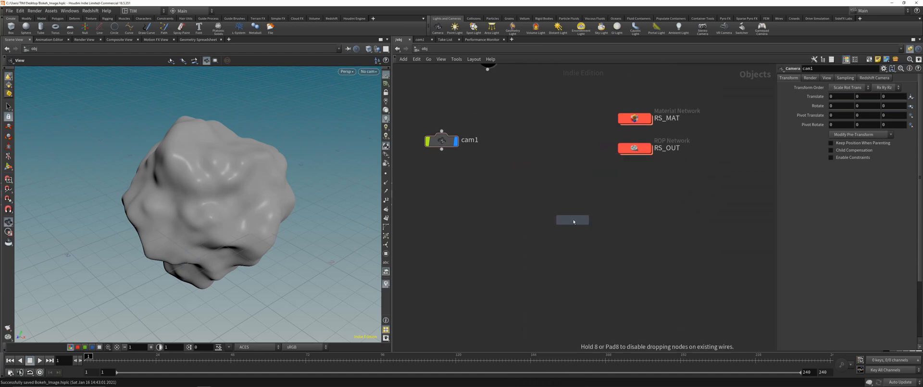
left_click(574, 221)
Load GSG_PRO_STUDIOS_METAL_001_sm.exr from the HDRI_ACES/HDRI_EP_PROSTUDIOSMETAL/HDRIs folder as the dome light's Dome Map.
left_click(806, 78)
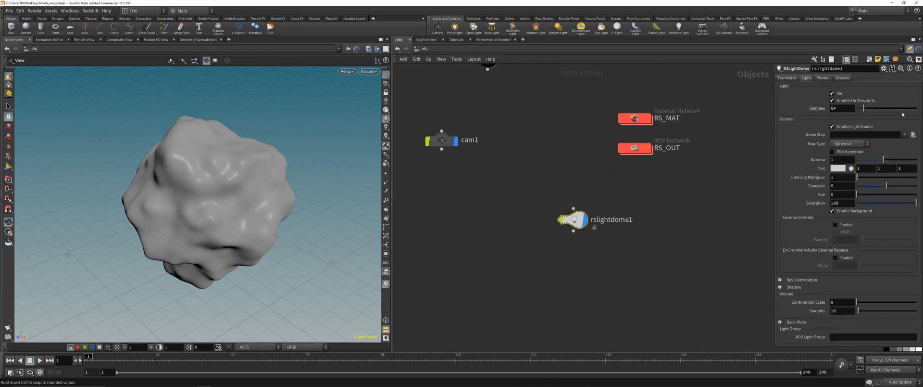
left_click(913, 135)
left_click(680, 112)
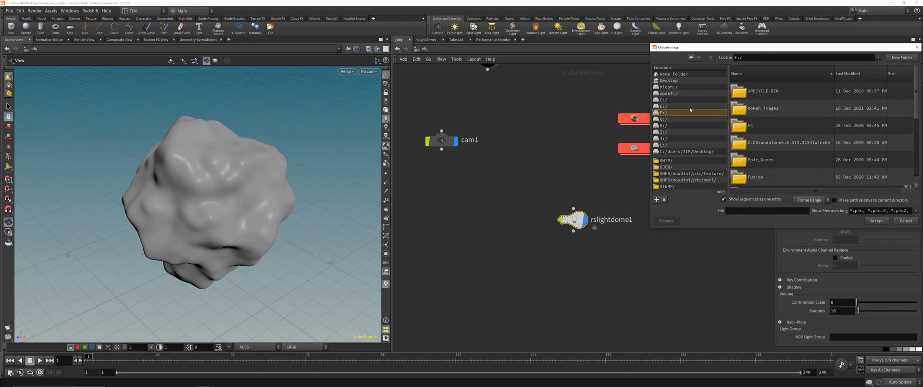
left_click(688, 105)
double_click(763, 109)
double_click(763, 109)
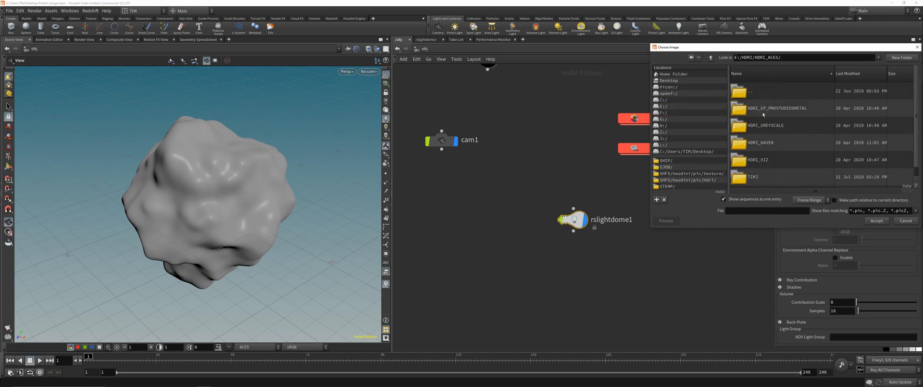
double_click(763, 114)
double_click(753, 109)
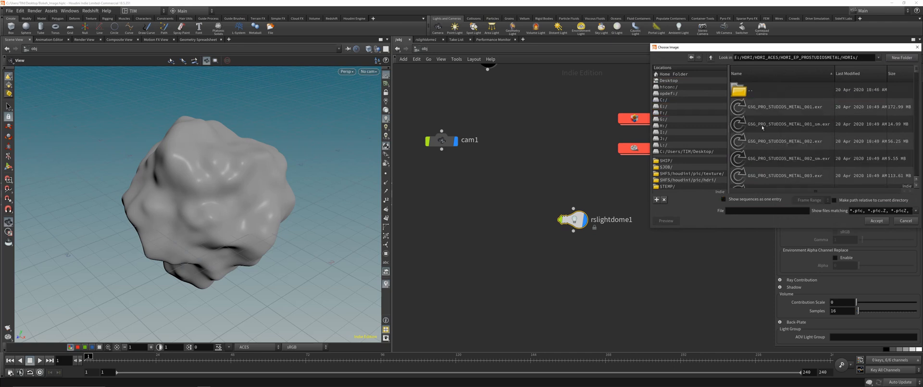
left_click(752, 124)
key("Return")
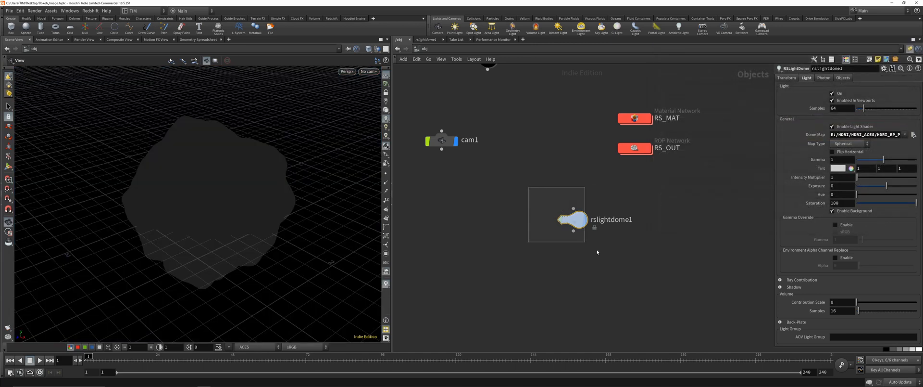
Colour the dome light's node orange, shortening the parameter pane to reach the palette.
key("c")
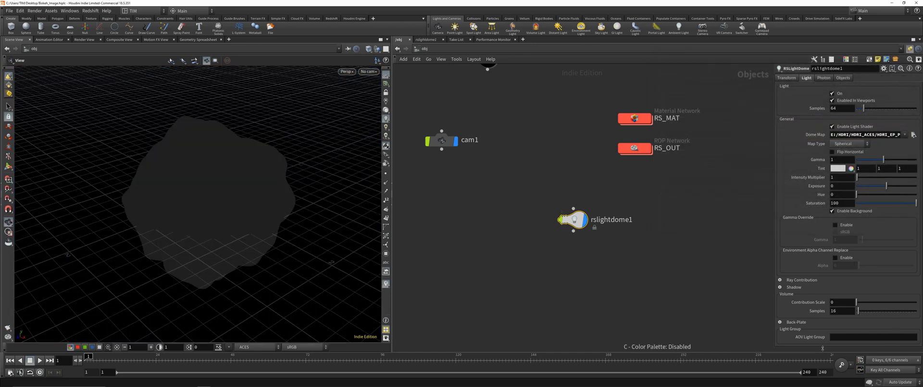
left_click_drag(823, 347, 820, 289)
left_click_drag(524, 255, 589, 211)
key("c")
left_click(916, 319)
key("c")
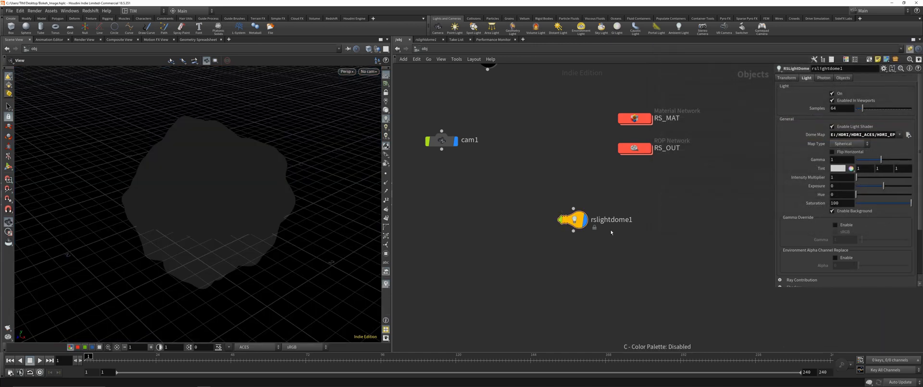
Rename the dome light to RS_DOME_001.
double_click(612, 220)
type("S")
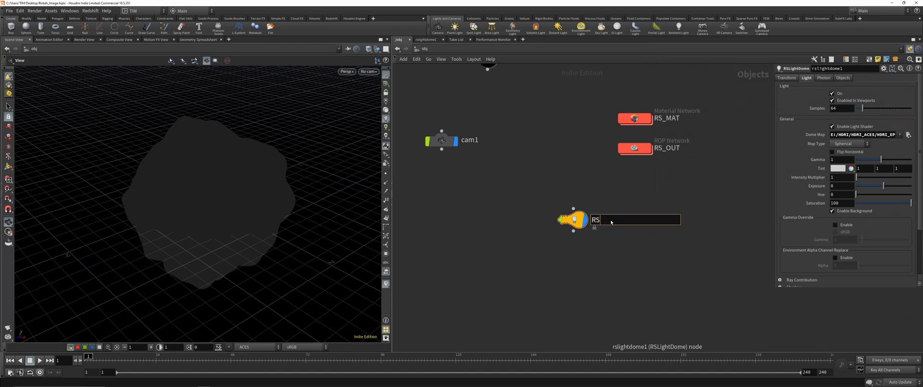
type("RSDOME_001")
key("Return")
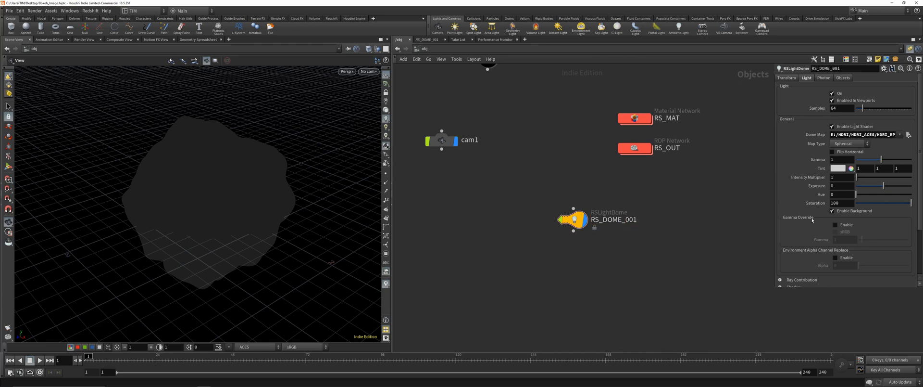
Look through cam1 with the camera locked to the view, and frame the whole deformed sphere.
left_click(369, 72)
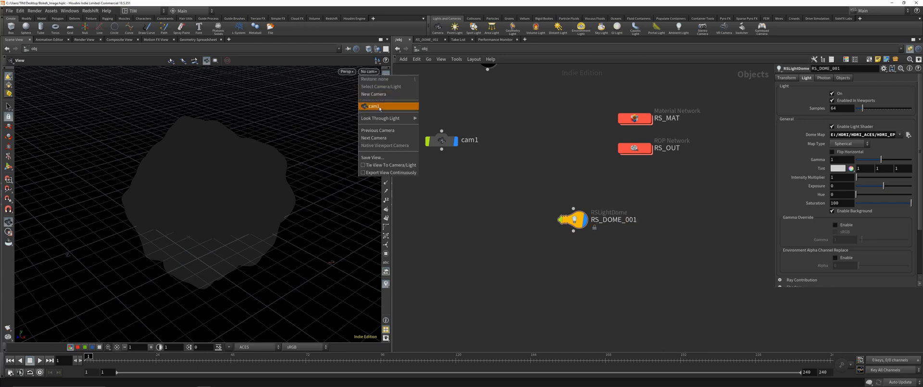
left_click(377, 107)
left_click(385, 93)
right_click_drag(219, 166, 210, 207)
left_click_drag(211, 207, 232, 179)
Open the Redshift Render View and start rendering the scene through cam1.
middle_click_drag(514, 100, 517, 165)
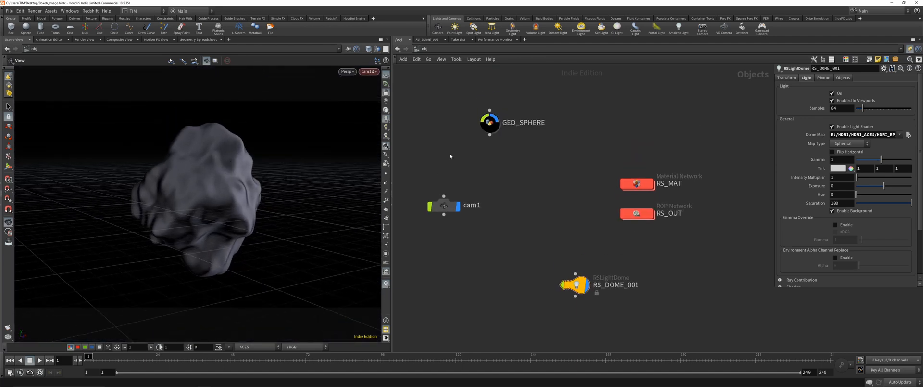
left_click(500, 120)
left_click(439, 144)
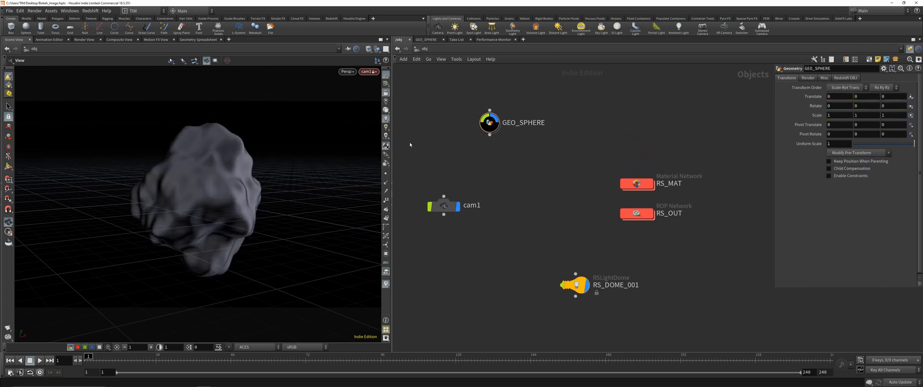
left_click(332, 19)
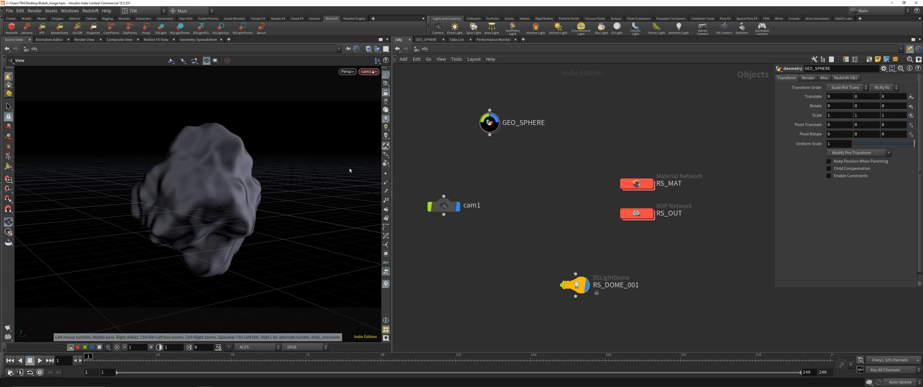
left_click_drag(423, 76, 358, 74)
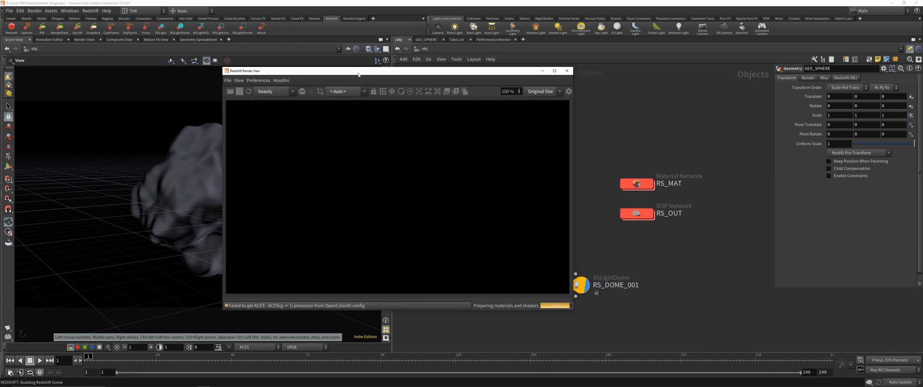
left_click(239, 80)
left_click(258, 189)
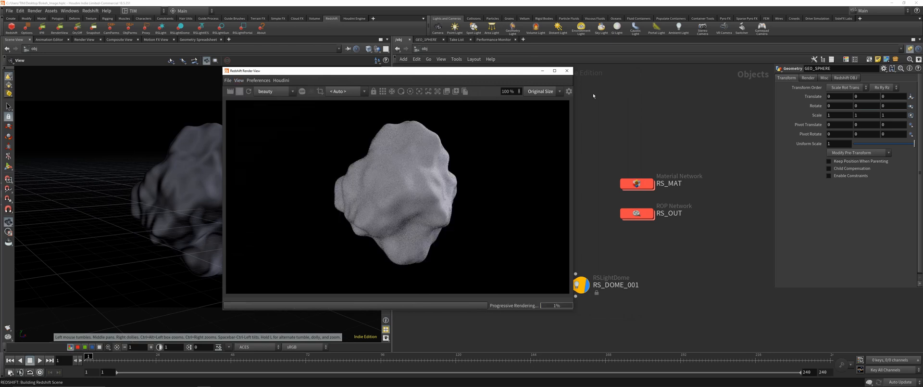
Show the render view's display settings, set the view transform to Rec.709 (ACES) and widen the window.
left_click(569, 91)
left_click(532, 194)
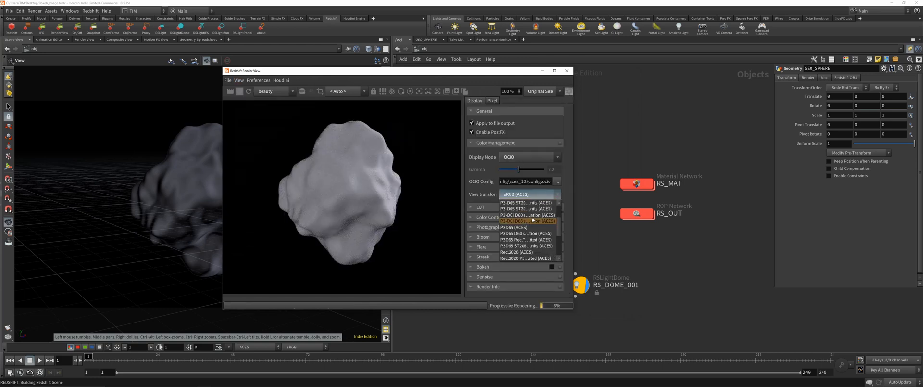
left_click(523, 233)
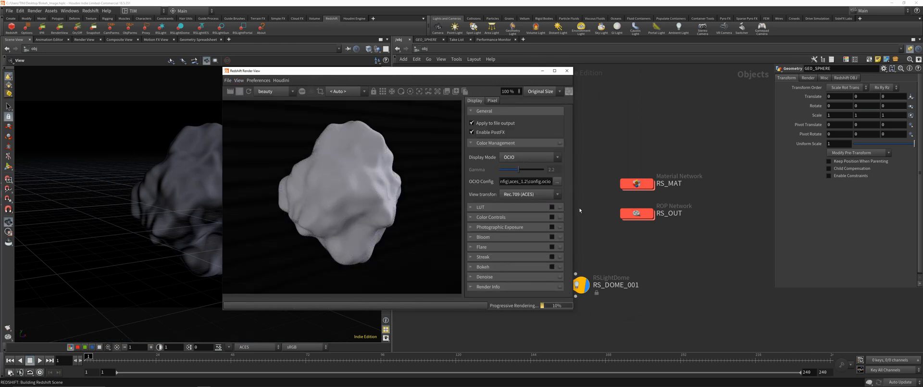
left_click_drag(577, 206, 652, 206)
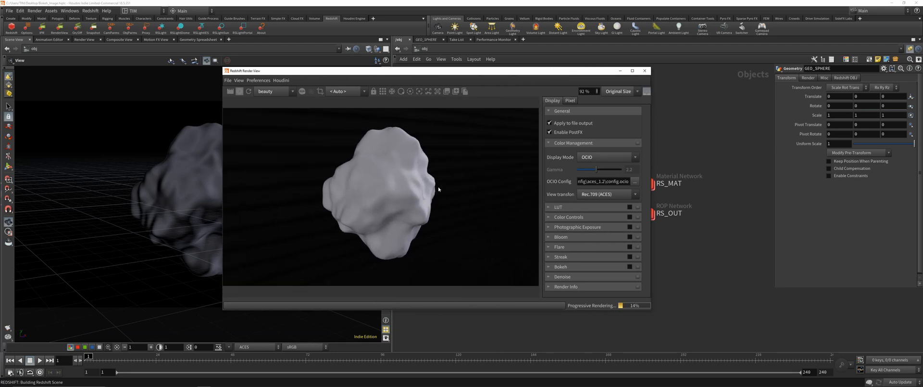
Move the render window off the node network and disable Enable Background on RS_DOME_001.
left_click_drag(452, 75, 298, 61)
left_click(576, 284)
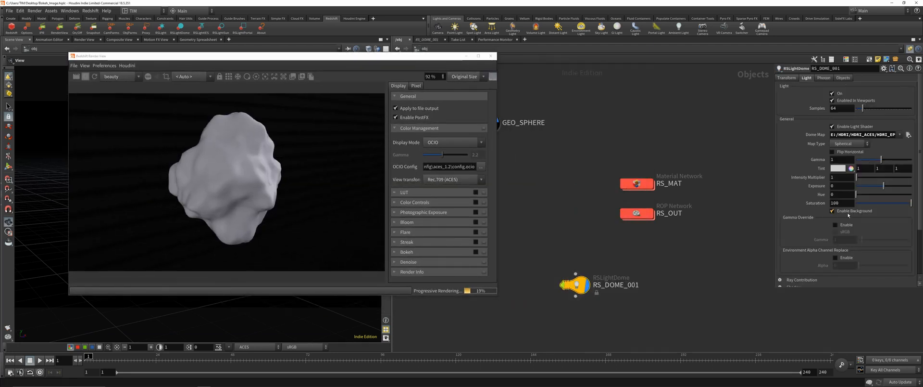
left_click(834, 211)
scroll(228, 178, "down", 1)
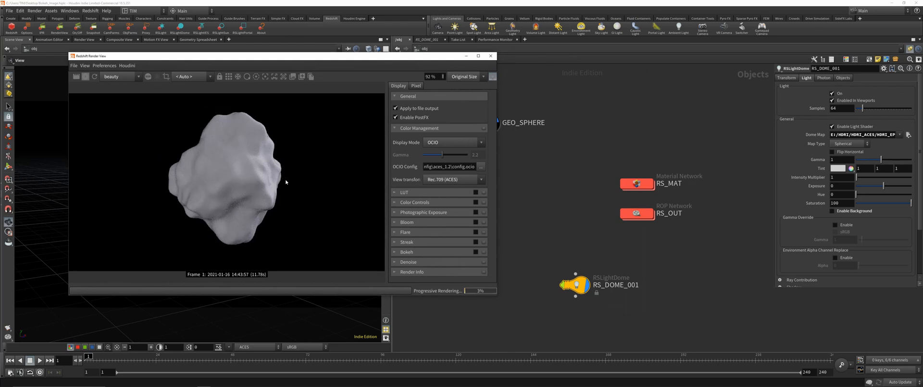
Enable depth of field in the Redshift camera settings of cam1.
middle_click_drag(555, 134, 635, 121)
left_click(527, 209)
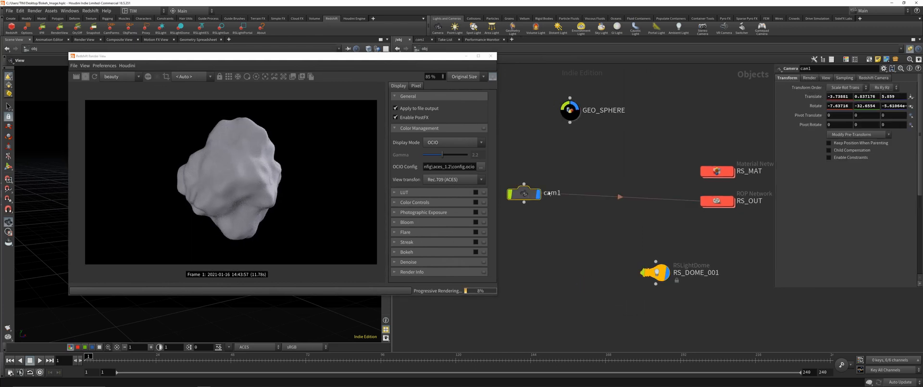
left_click(874, 78)
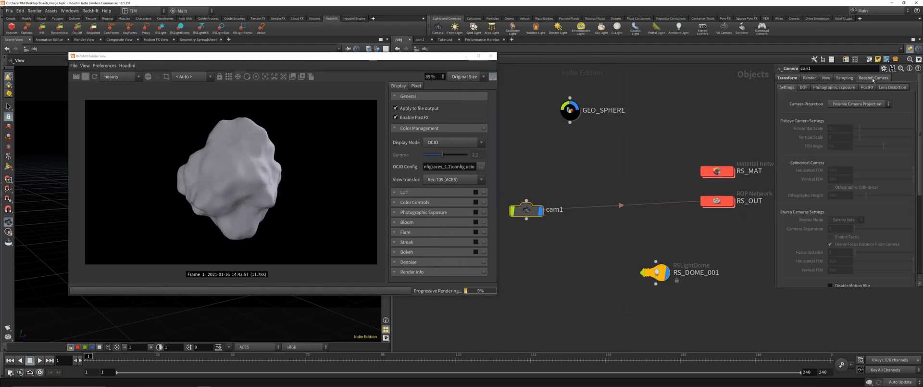
left_click(804, 87)
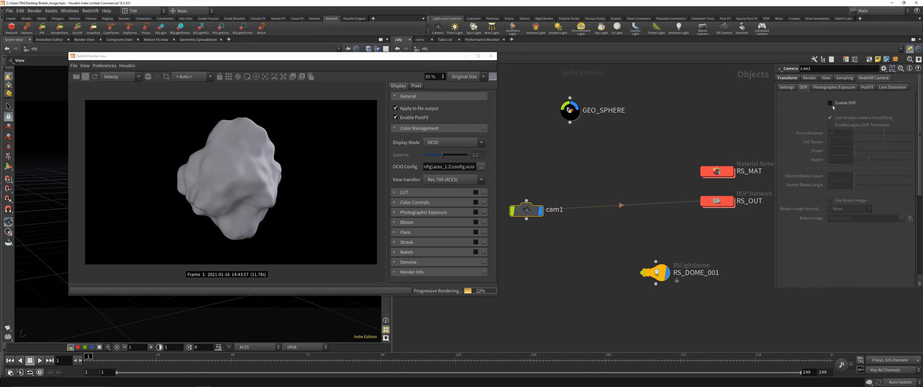
left_click(830, 102)
Turn off Use Houdini camera focus/fstop and link the Redshift Focus Distance to cam1's own Focus Distance as a relative reference.
left_click(844, 78)
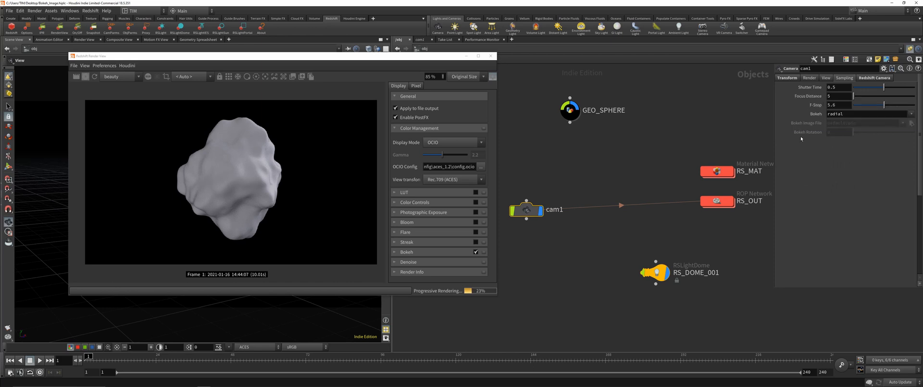
right_click(809, 100)
left_click(827, 146)
left_click(871, 77)
left_click(830, 118)
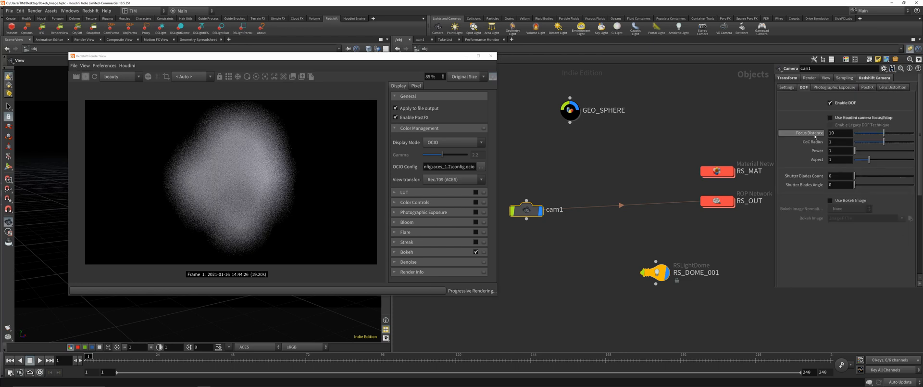
right_click(815, 136)
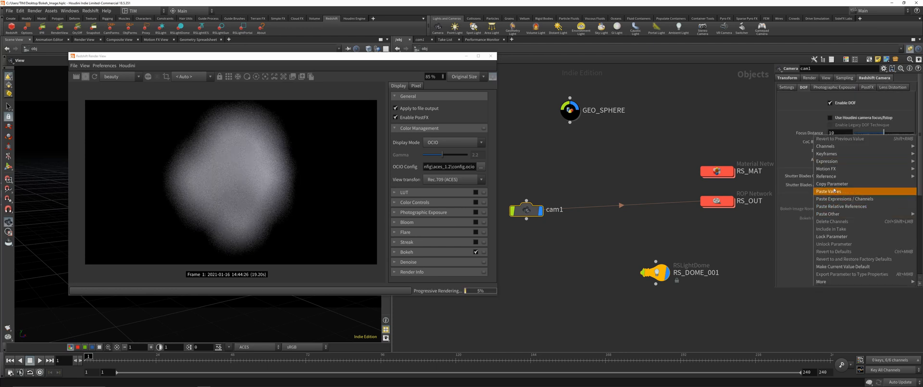
left_click(839, 206)
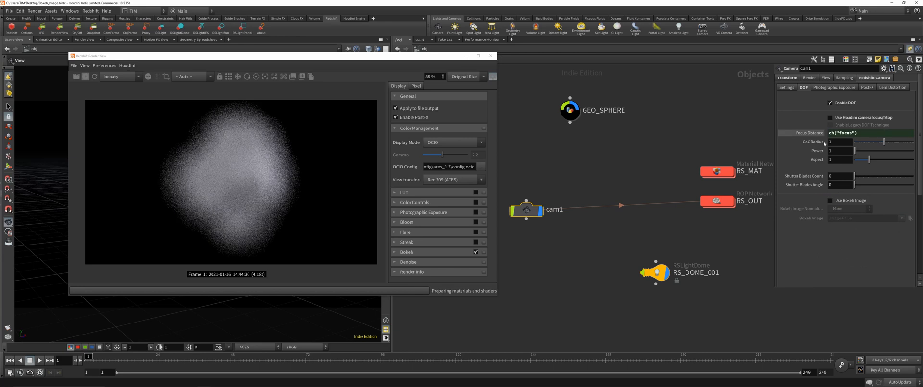
Pick the focus distance on the middle of the deformed sphere in the render view, and save the scene.
left_click(265, 77)
left_click(238, 169)
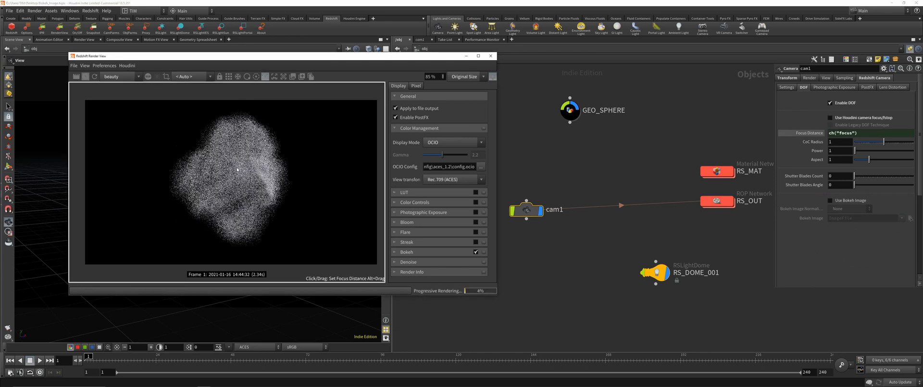
left_click(265, 76)
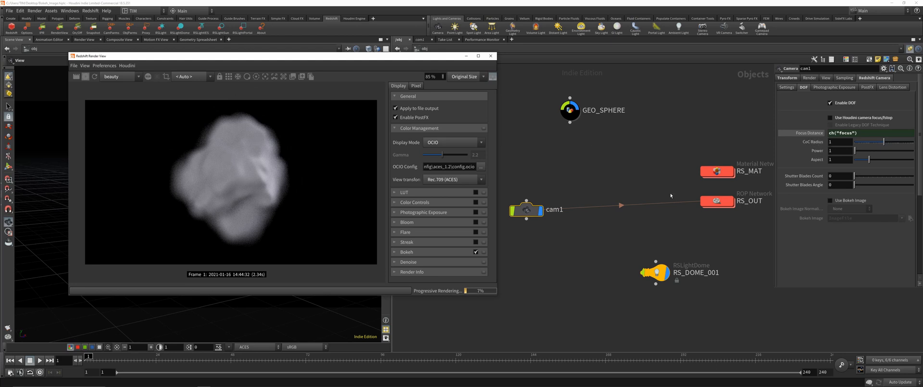
key("ctrl+s")
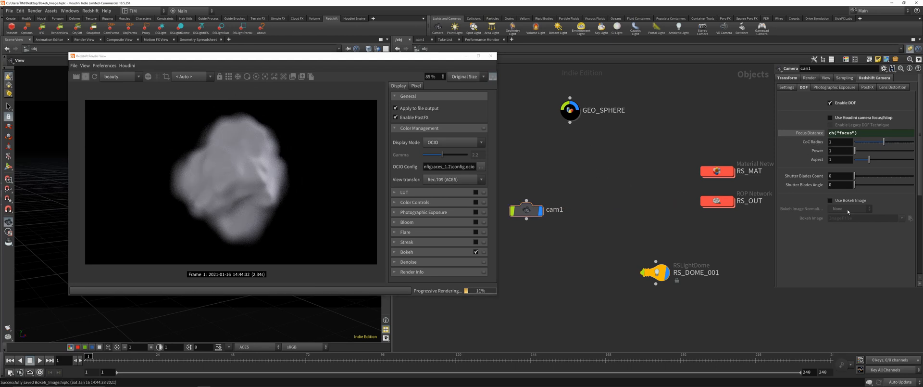
Enable Use Bokeh Image with bokeh_012.jpg from F:/bokeh_images and Unit Intensity normalization, and clear the render view's log.
left_click(854, 202)
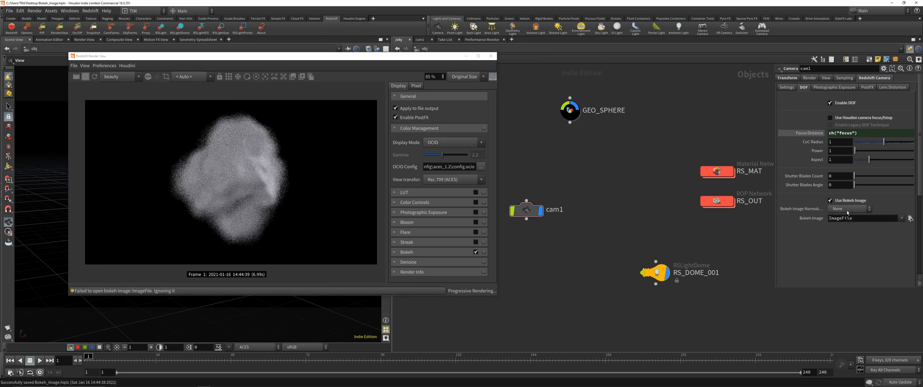
left_click(910, 218)
left_click(664, 113)
double_click(769, 107)
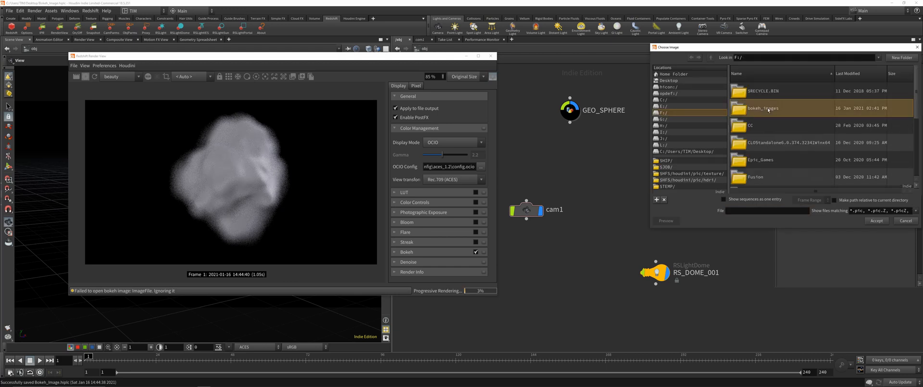
scroll(793, 135, "down", 3)
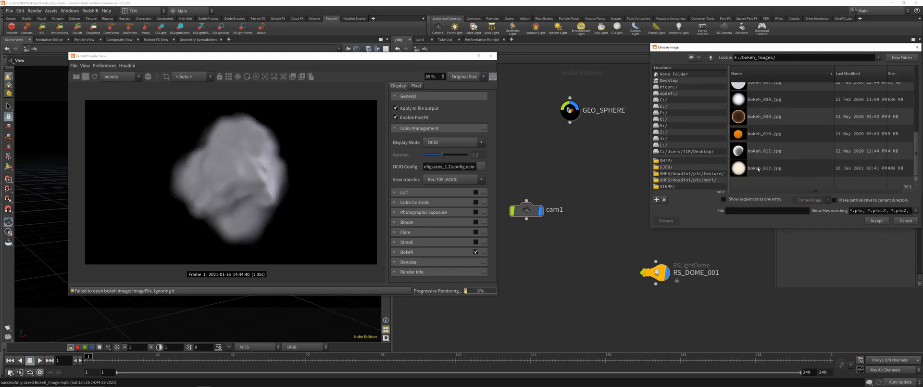
double_click(758, 168)
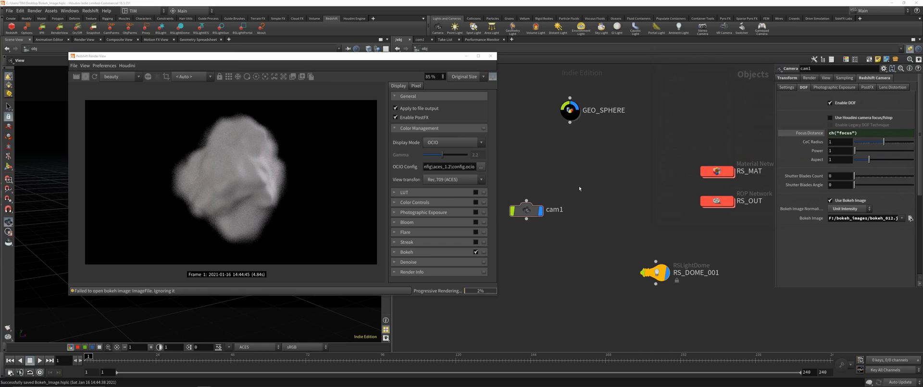
left_click(79, 65)
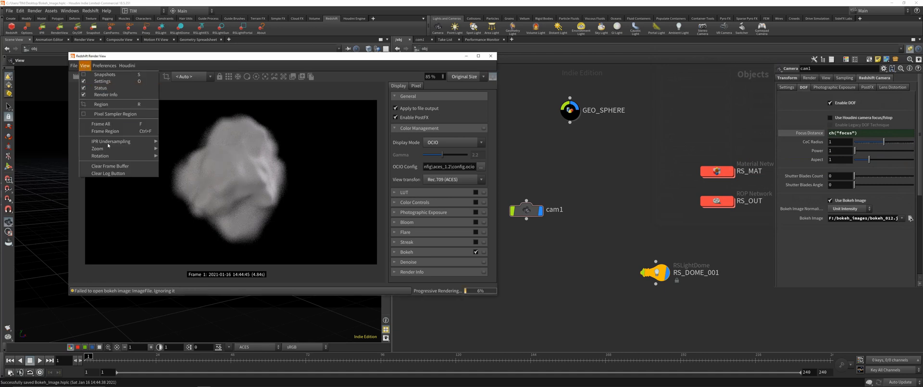
left_click(96, 171)
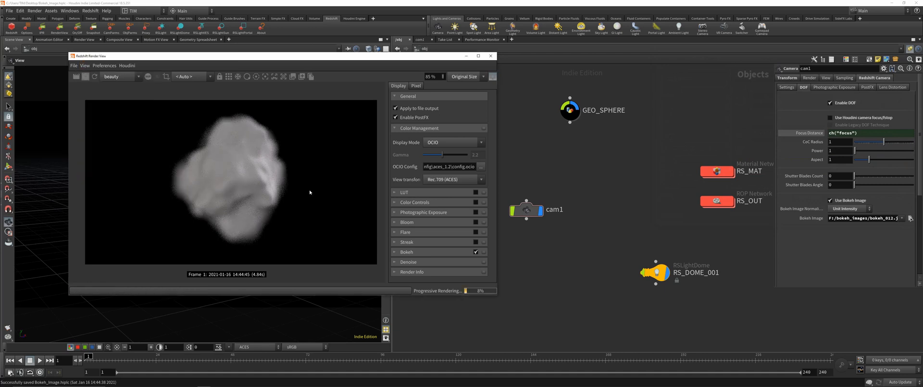
Load bokeh_003.jpg as the camera's bokeh image.
left_click(910, 218)
scroll(766, 149, "down", 2)
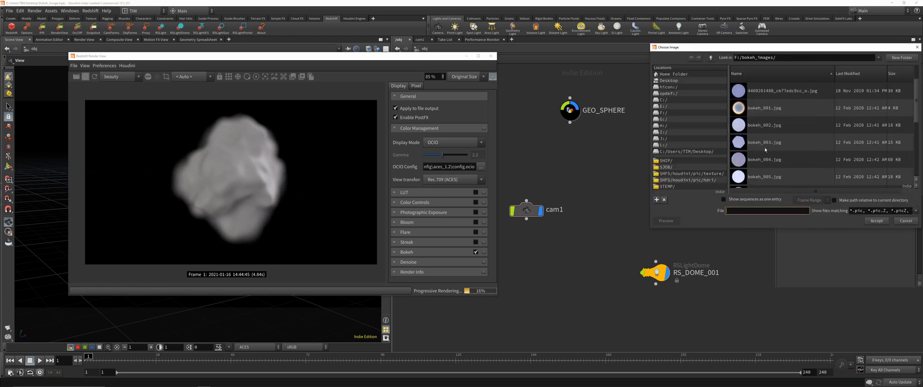
double_click(762, 143)
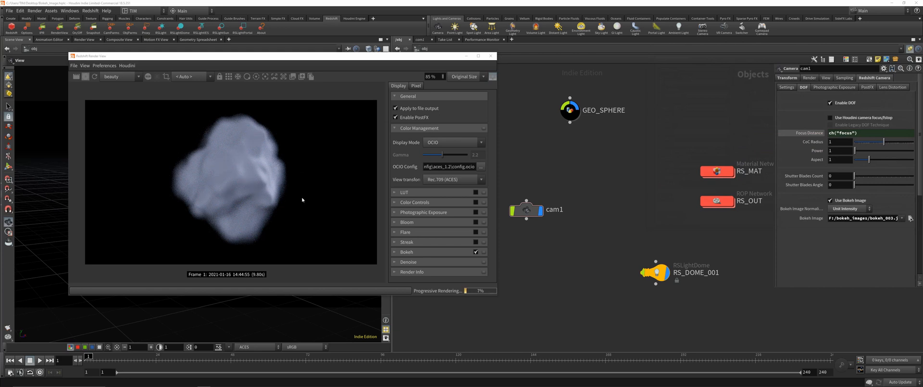
Try the White Color Sum and None bokeh image normalizations, and return to Unit Intensity.
left_click(851, 212)
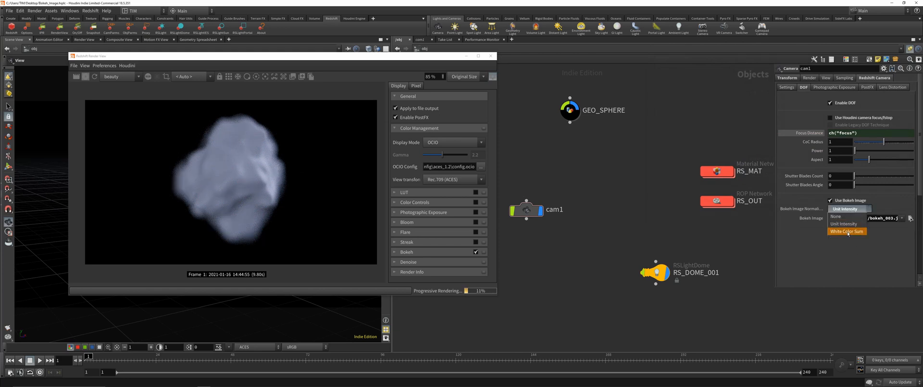
left_click(847, 231)
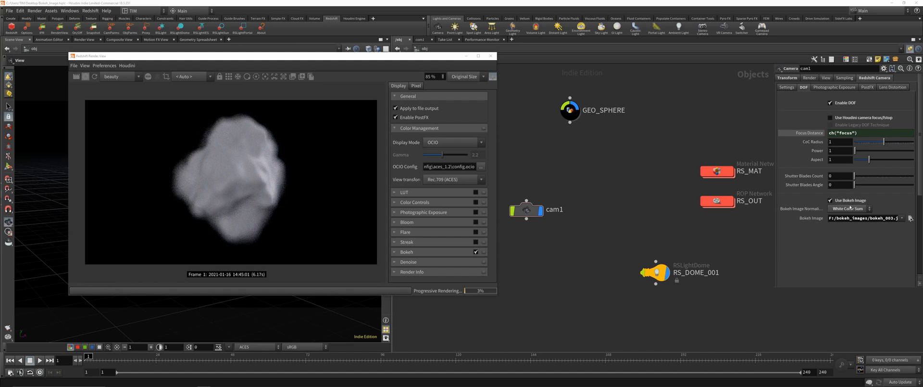
left_click(848, 209)
left_click(842, 208)
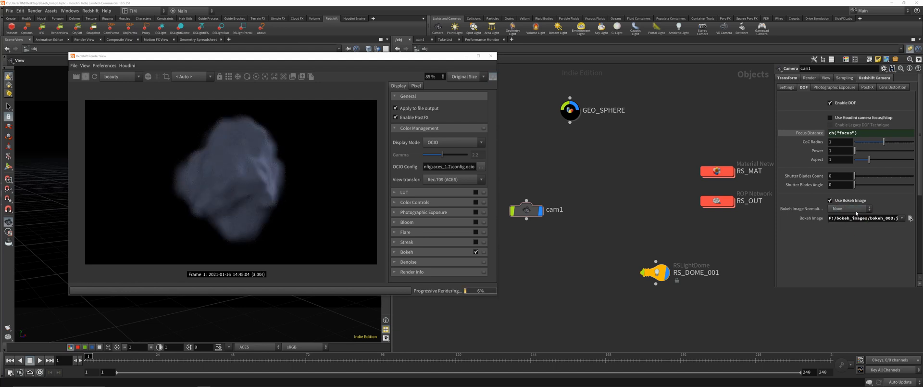
left_click(856, 212)
left_click(849, 219)
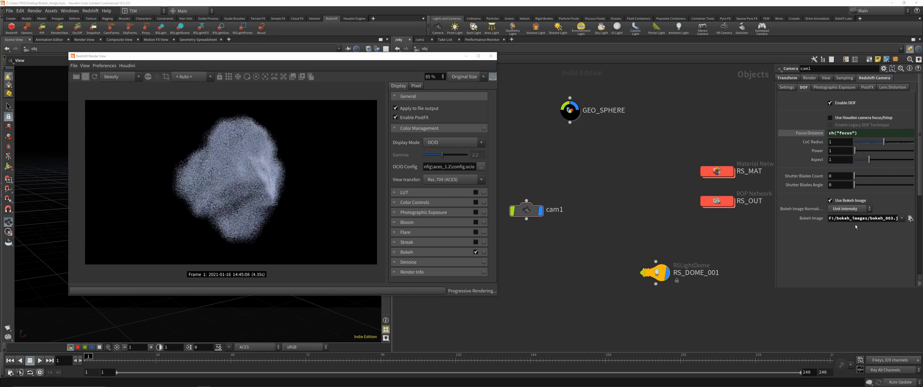
Load bokeh_012.jpg as the camera's bokeh image again and save the scene.
left_click(910, 218)
scroll(839, 157, "down", 3)
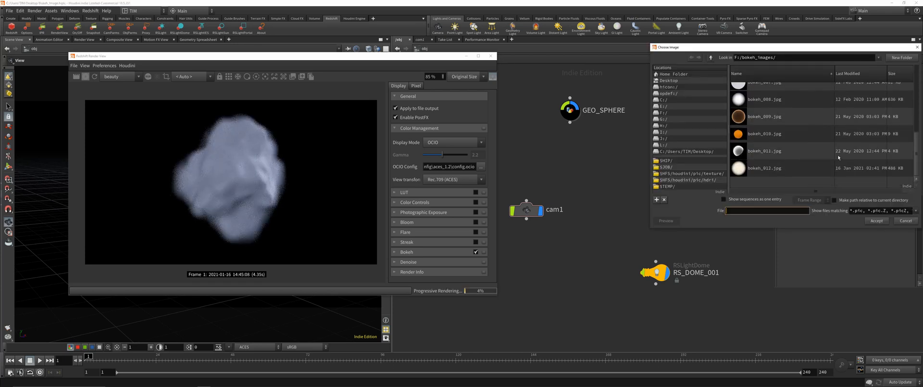
double_click(774, 175)
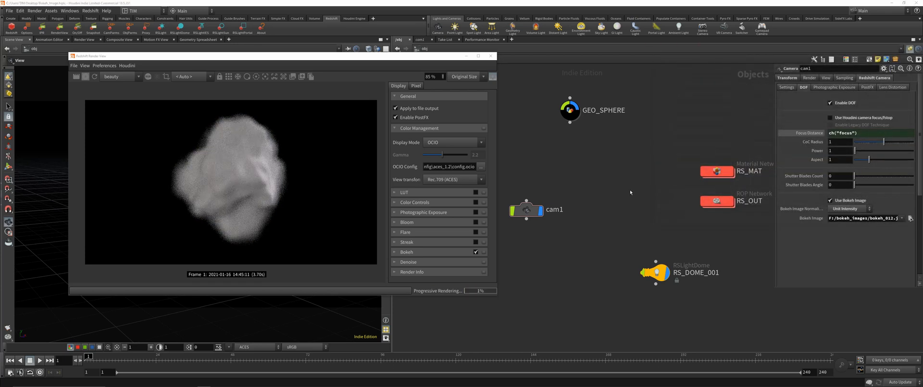
key("ctrl+s")
middle_click_drag(597, 171, 617, 169)
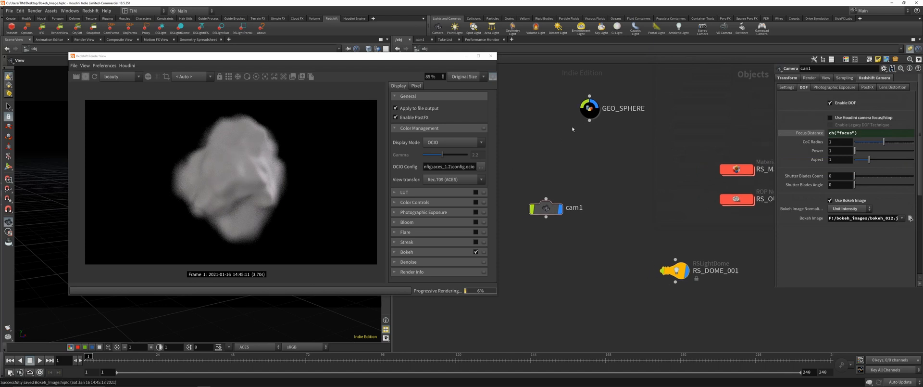
Try a render region over the sphere's blurred side edge, and switch the region off again.
left_click_drag(473, 60, 466, 56)
scroll(158, 163, "up", 5)
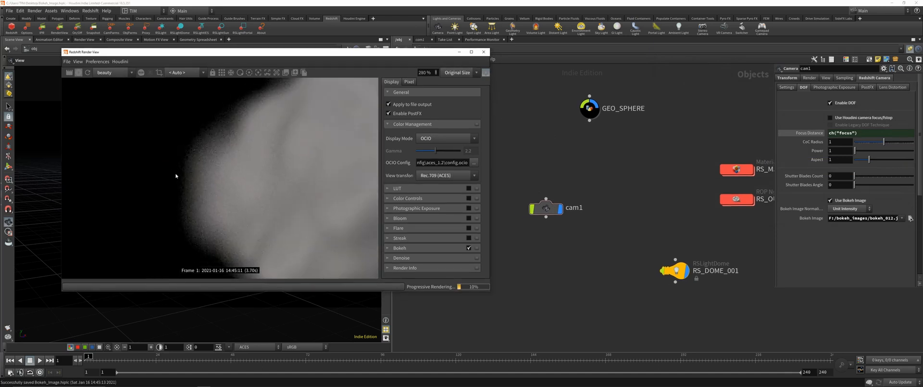
left_click_drag(159, 163, 209, 217)
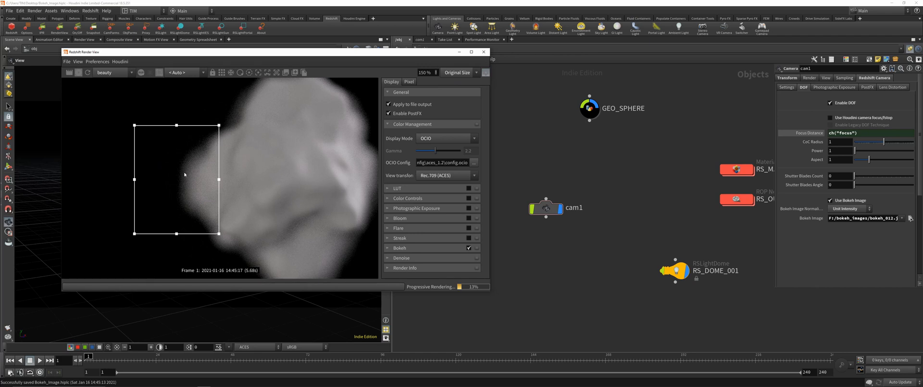
scroll(182, 187, "down", 5)
left_click(159, 72)
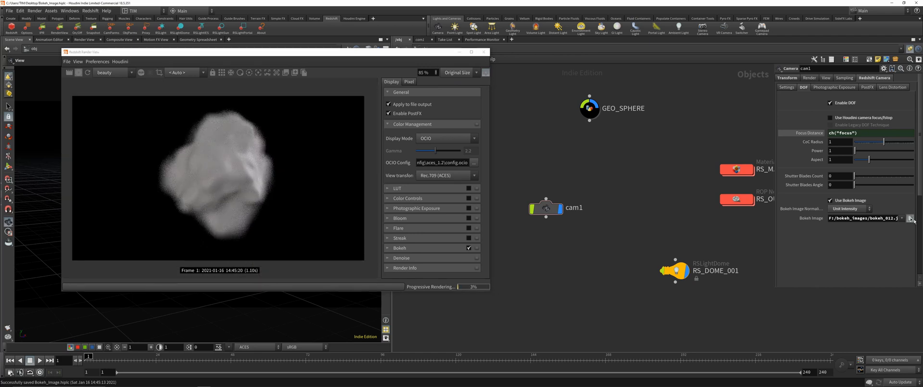
Replace the bokeh image with bokeh_001.jpg and inspect the blurred edges in the render.
left_click(910, 218)
double_click(765, 142)
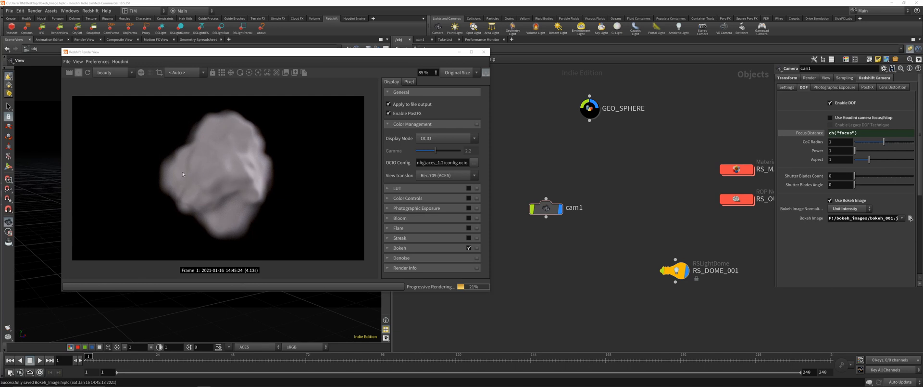
scroll(164, 191, "up", 3)
scroll(186, 169, "down", 4)
scroll(332, 120, "up", 4)
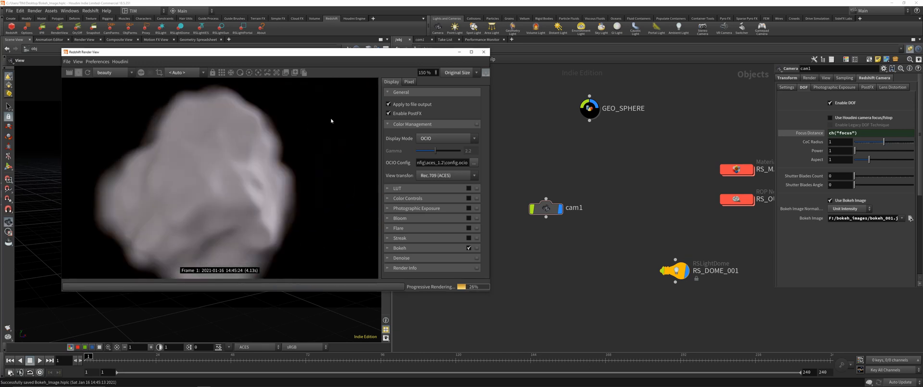
scroll(291, 136, "down", 3)
Set cam1's resolution to the HDTV 1080 preset (1920 x 1080).
left_click_drag(527, 165, 593, 256)
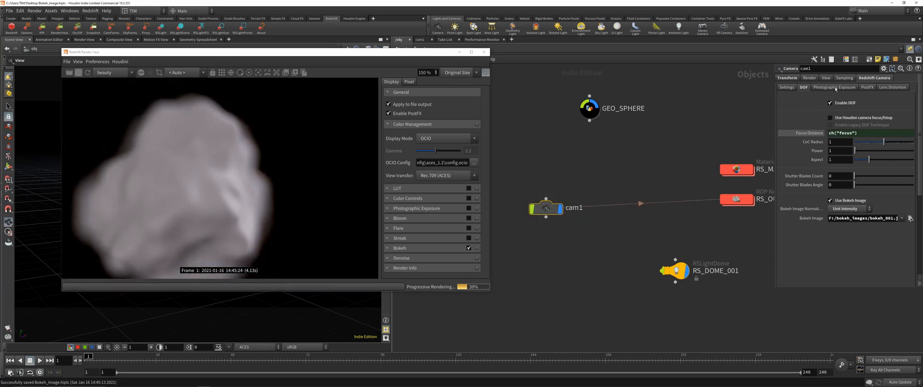
left_click(825, 78)
left_click(912, 96)
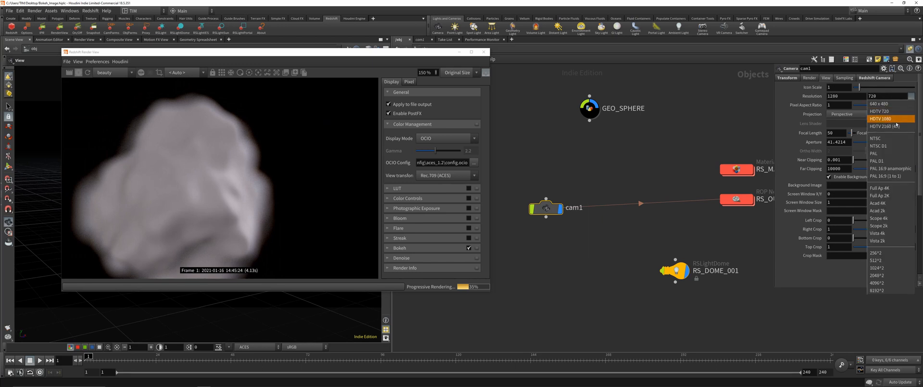
left_click(889, 126)
Draw a render region over the upper part of the deformed sphere and its blurred edge.
left_click(261, 177)
scroll(261, 177, "down", 3)
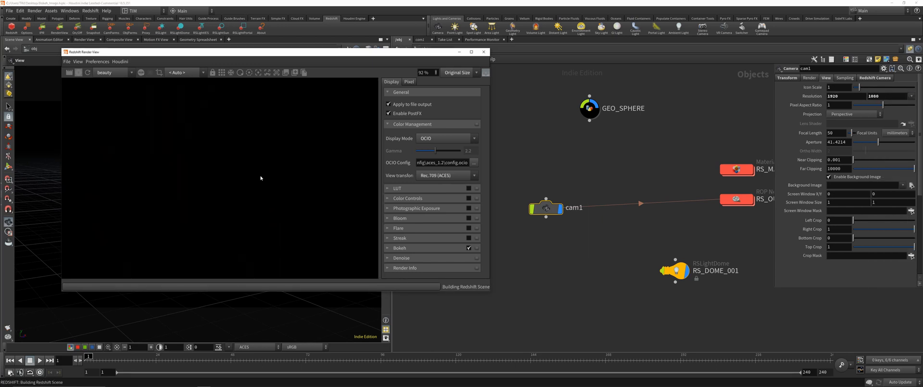
scroll(228, 159, "up", 2)
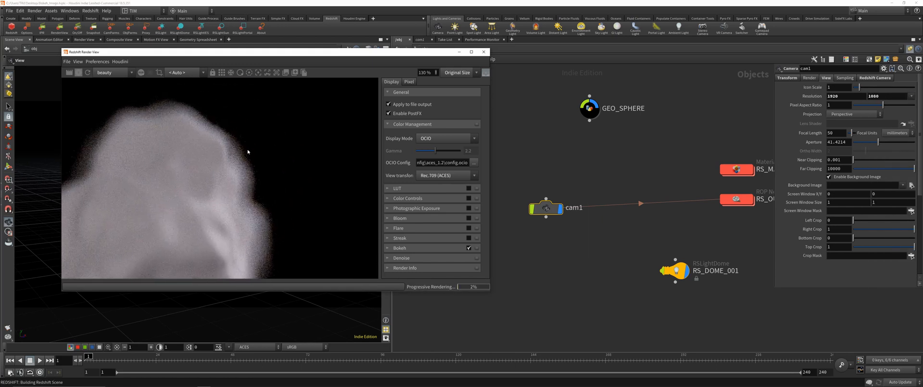
left_click_drag(126, 89, 319, 214)
Create an RS Material Builder inside the RS_MAT network and open it for editing.
double_click(737, 170)
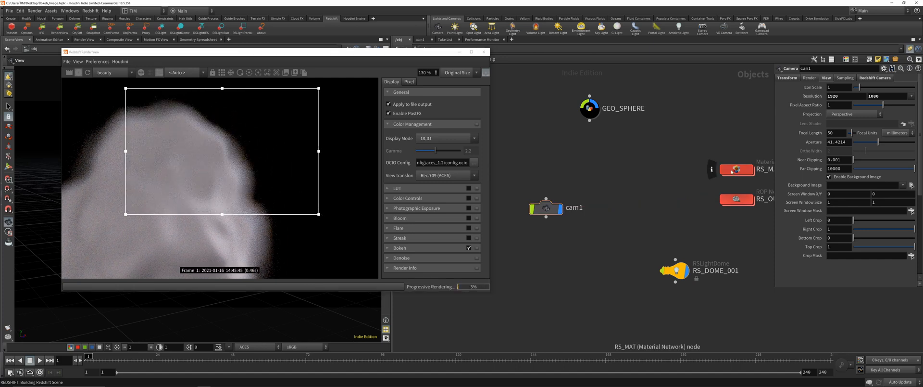
key("Tab")
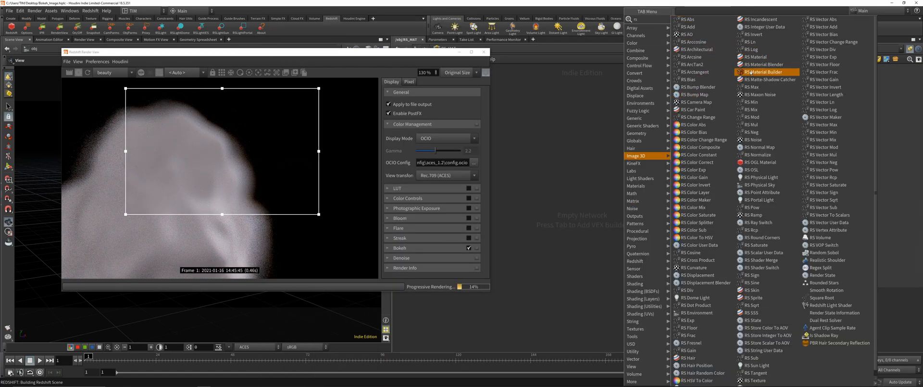
left_click(768, 72)
left_click(592, 165)
double_click(592, 164)
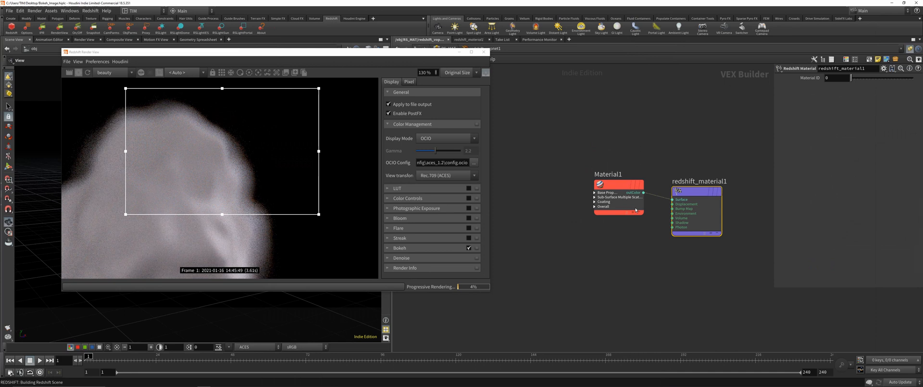
Apply the Copper preset to Material1 and set its reflectivity to a neutral grey of 0.75, 0.75, 0.75.
left_click(608, 192)
left_click(843, 87)
left_click(842, 140)
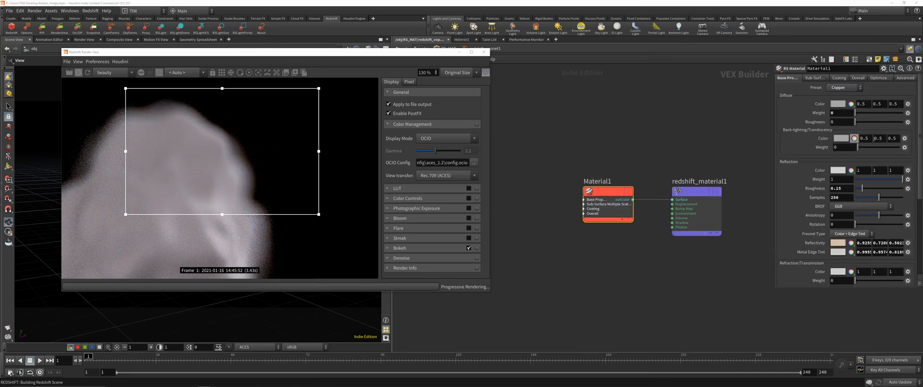
left_click(838, 242)
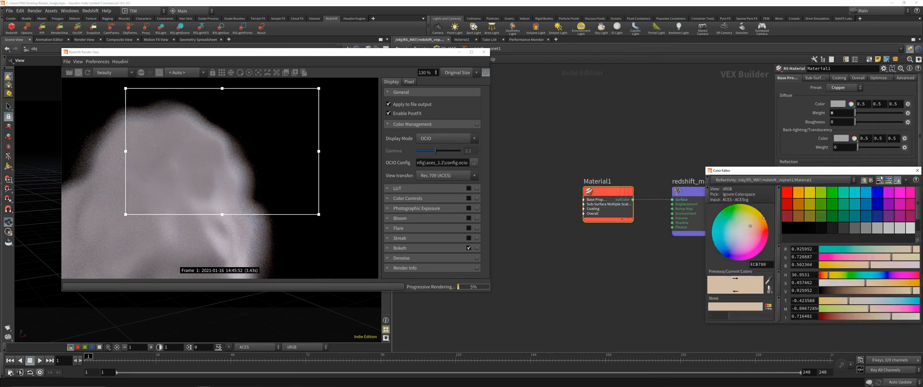
left_click(902, 231)
left_click(918, 170)
Set Material1's reflection roughness to 0.25.
left_click(851, 188)
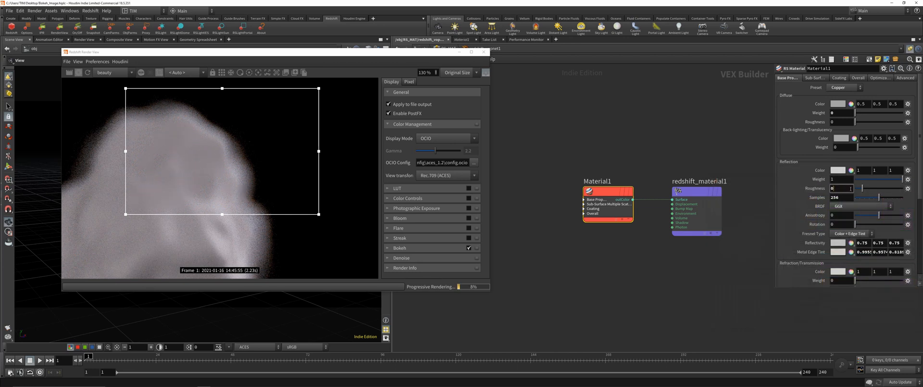
type("0.25")
key("Return")
scroll(618, 126, "down", 4)
left_click_drag(428, 51, 423, 66)
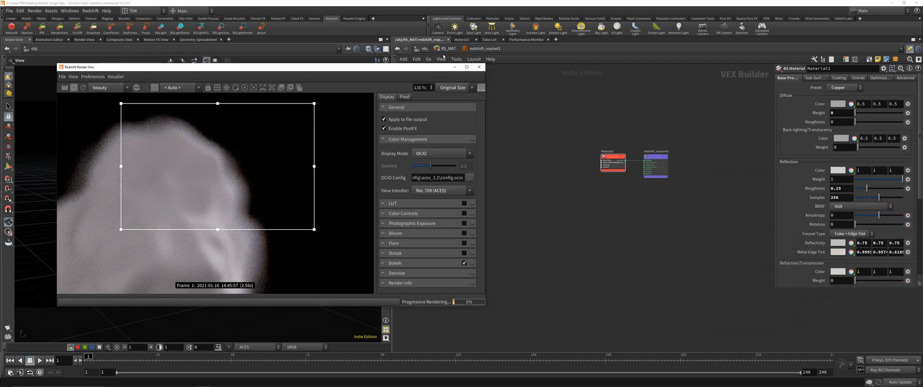
Add a Material node below smooth1 inside GEO_SPHERE.
left_click(448, 49)
key("ctrl+c")
key("u")
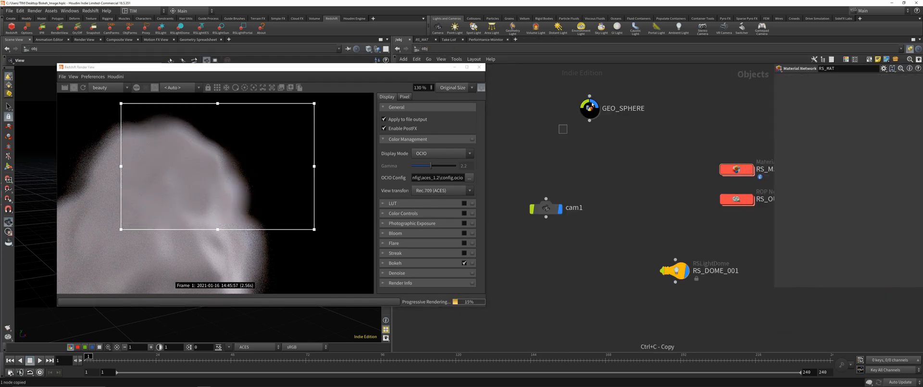
left_click(589, 110)
double_click(589, 109)
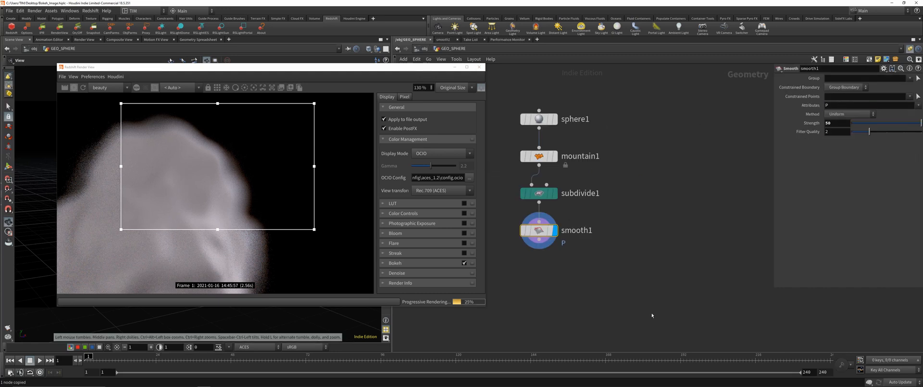
middle_click_drag(652, 315, 707, 269)
key("Tab")
type("mater")
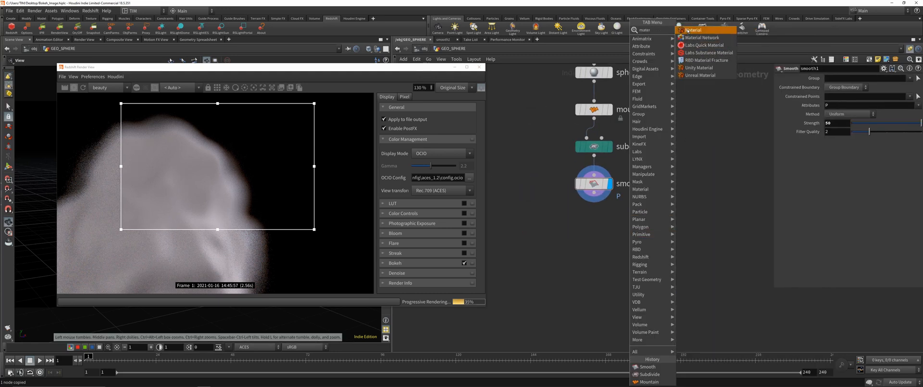
left_click(688, 30)
left_click(594, 238)
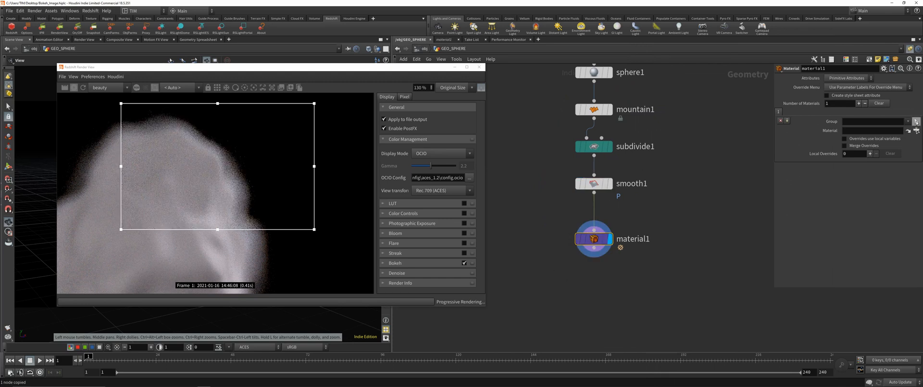
Assign the Redshift material from RS_MAT to the material1 node.
left_click(916, 130)
left_click_drag(855, 67, 701, 92)
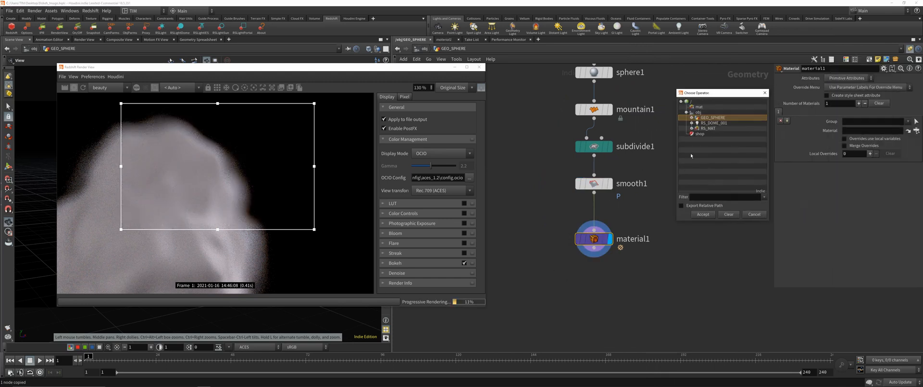
left_click(692, 129)
double_click(716, 134)
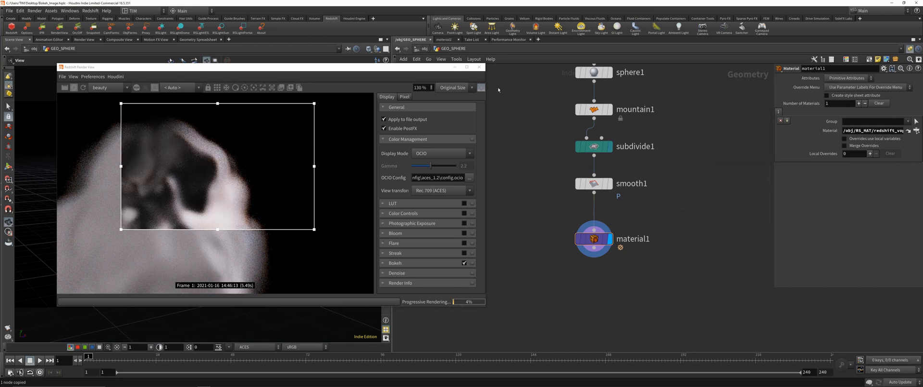
Return to the object level and examine the reflective sphere's blurred edge closely in the render.
left_click(425, 49)
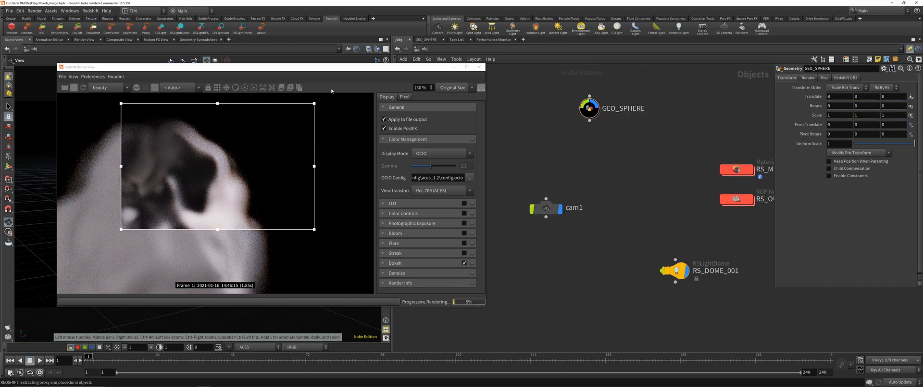
left_click_drag(332, 67, 408, 61)
scroll(312, 142, "up", 5)
scroll(308, 147, "down", 4)
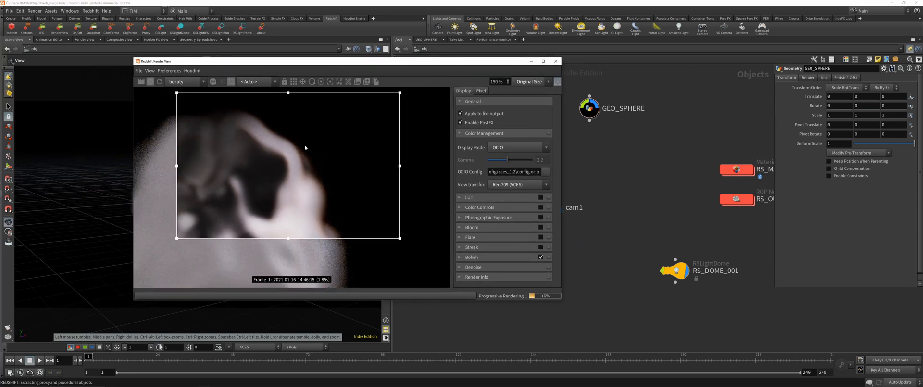
middle_click_drag(315, 143, 312, 151)
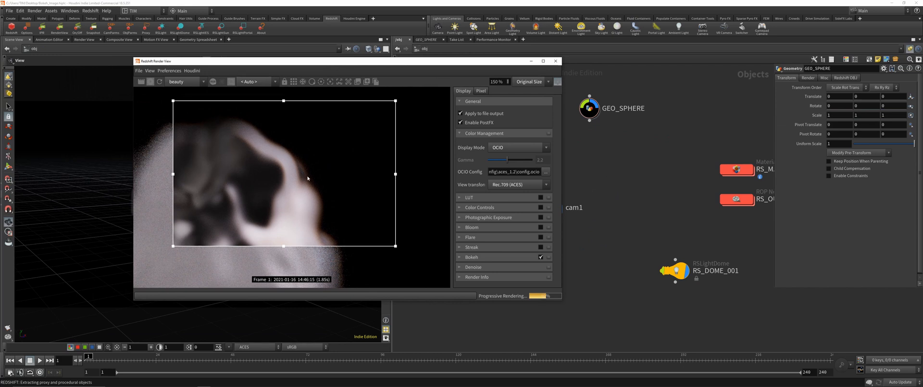
Set the render's focus distance on the upper part of the sphere and inspect the blur up close.
scroll(307, 177, "down", 4)
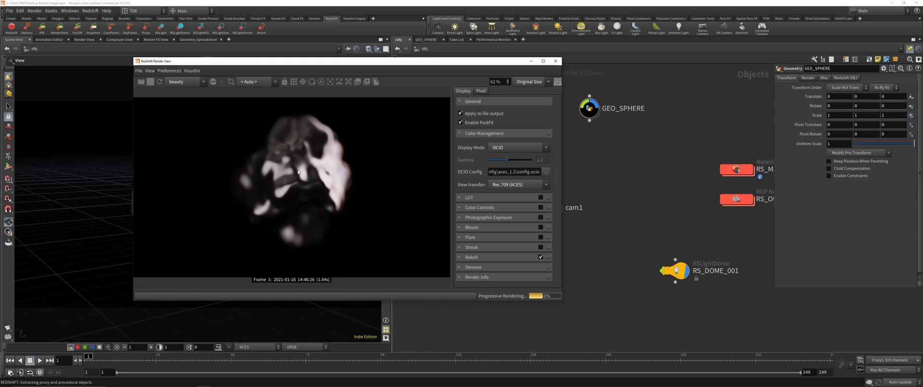
left_click(321, 82)
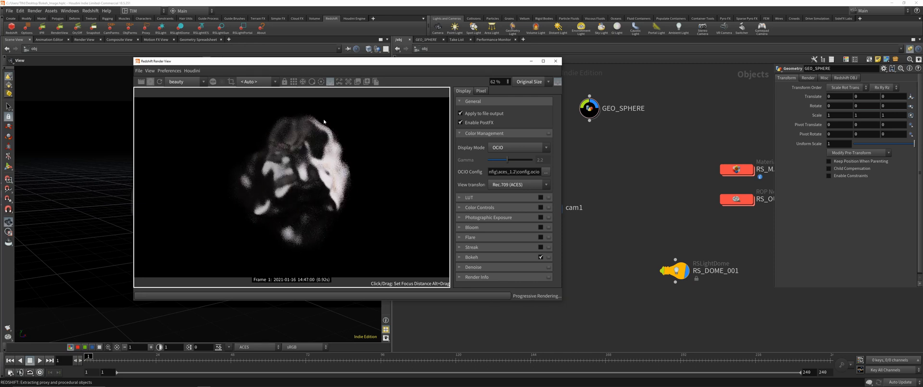
left_click(330, 82)
scroll(318, 154, "up", 5)
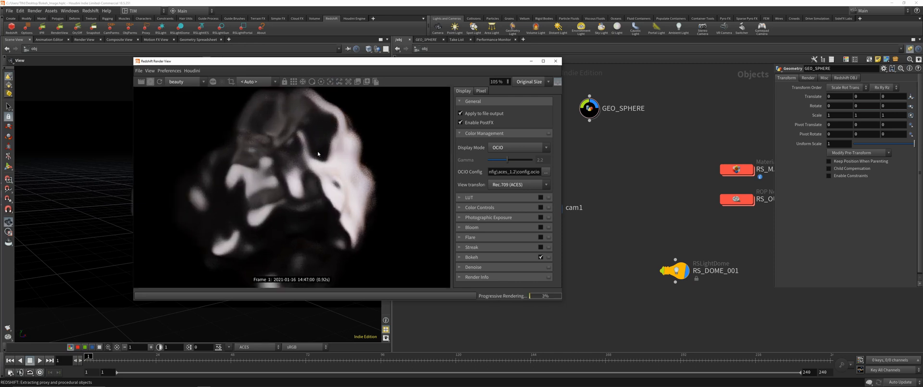
scroll(325, 149, "down", 1)
middle_click_drag(325, 150, 317, 170)
Replace cam1's bokeh image with bokeh_012.jpg and view the whole sphere in the render.
middle_click_drag(567, 251, 623, 229)
left_click(603, 186)
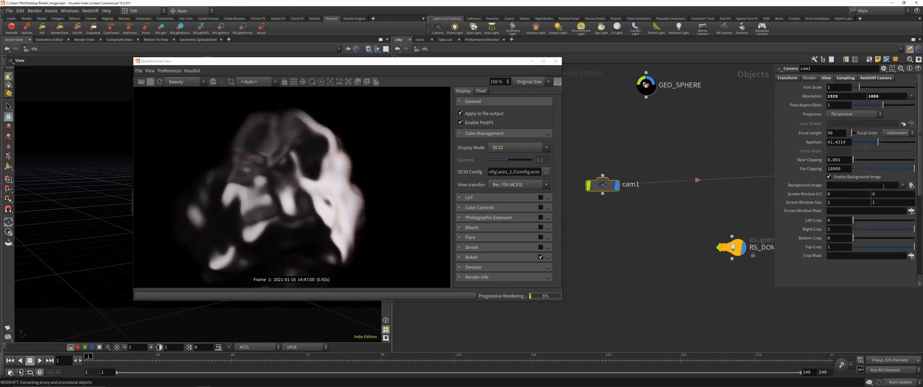
left_click(861, 78)
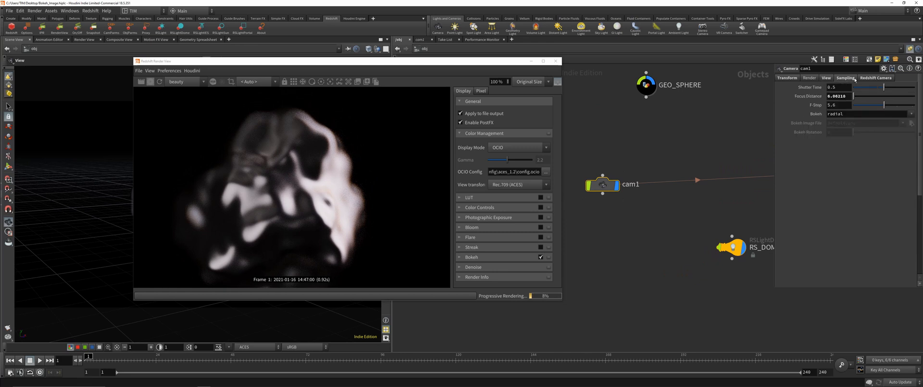
left_click(910, 218)
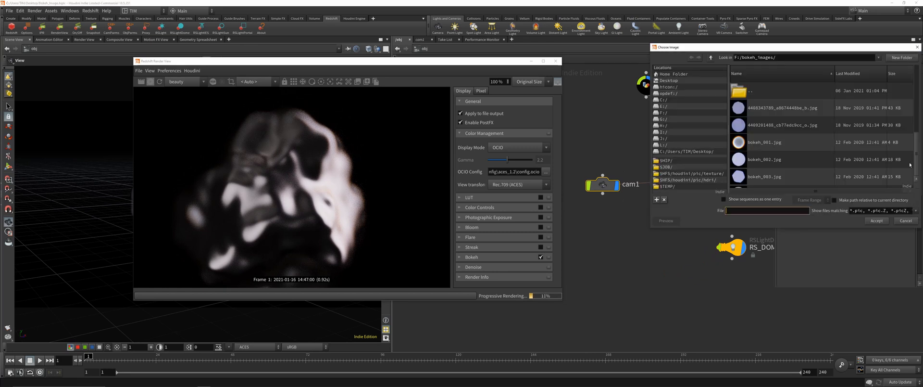
scroll(915, 165, "up", 1)
double_click(787, 168)
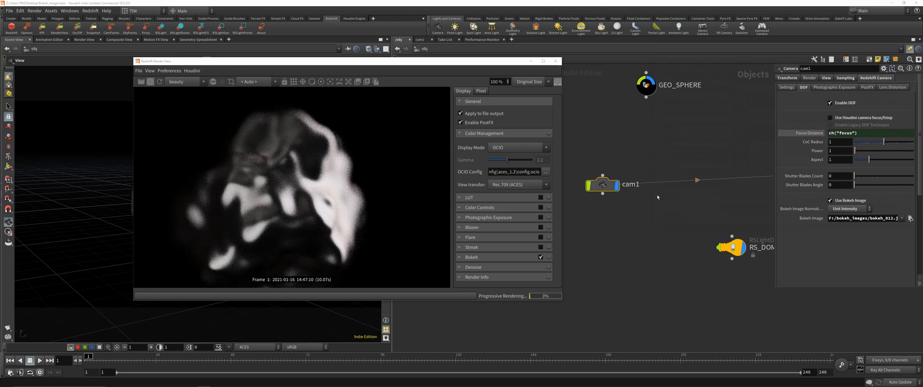
scroll(344, 170, "down", 2)
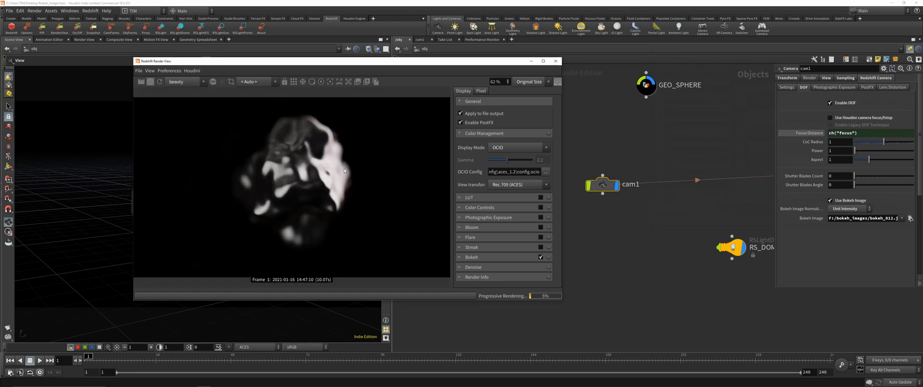
Set the CoC Radius in cam1's Redshift depth of field settings to 0.1.
middle_click_drag(636, 232, 635, 239)
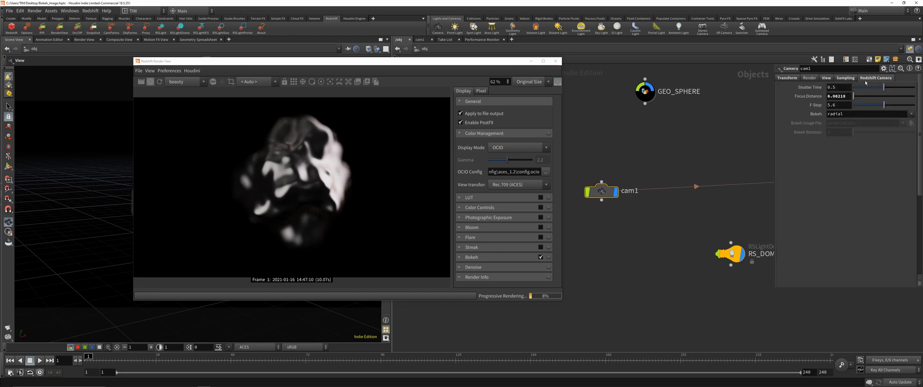
left_click(793, 89)
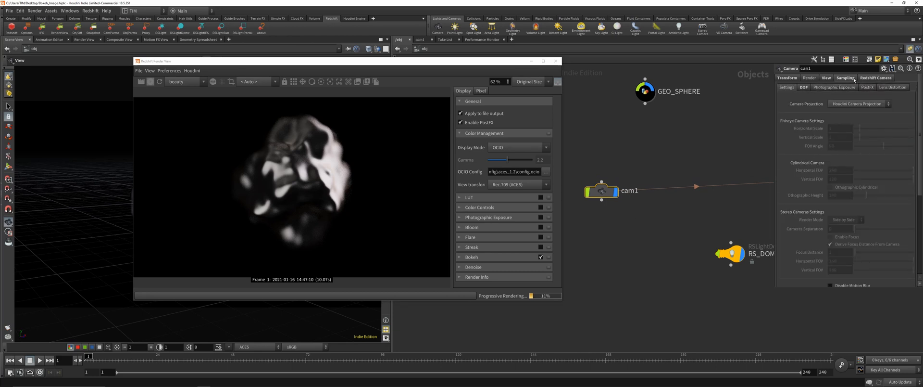
left_click(805, 88)
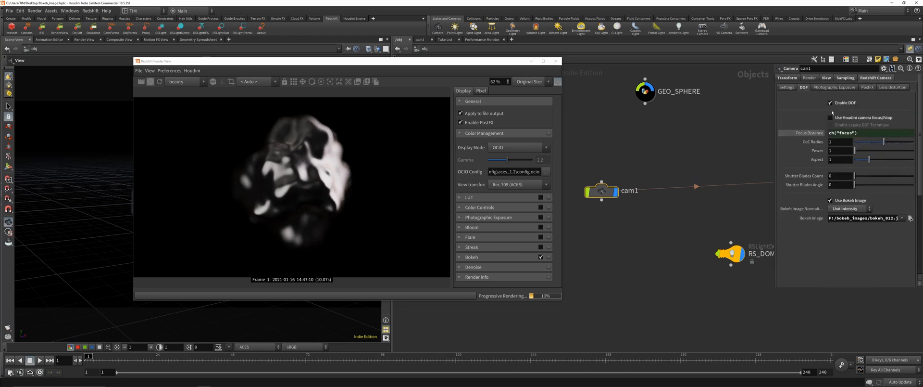
left_click(841, 142)
type("0.1")
key("Return")
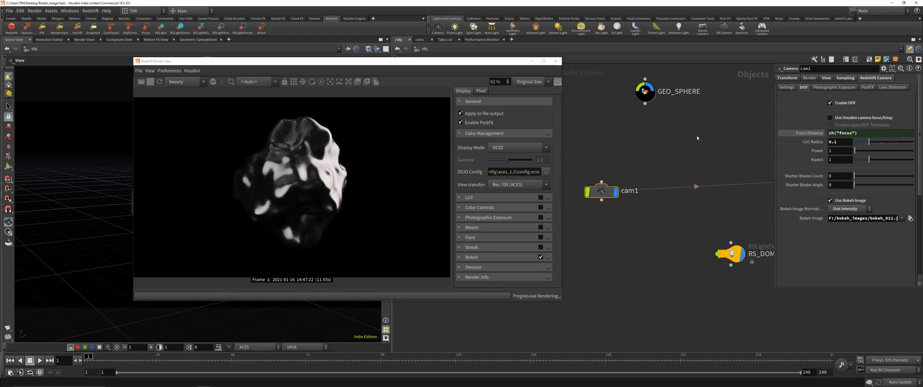
left_click(689, 139)
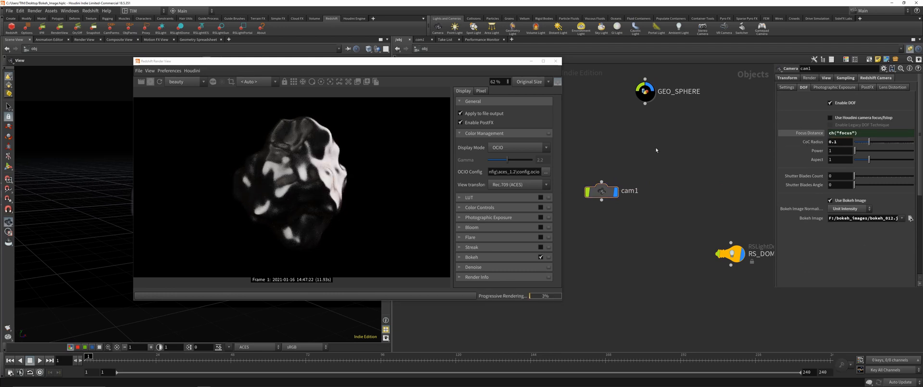
Set the focus distance on the bright upper area of the sphere and enlarge the render window.
scroll(324, 167, "up", 3)
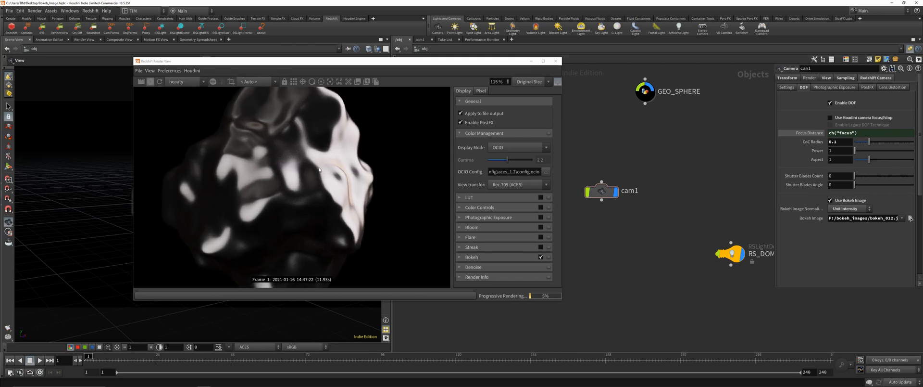
left_click(331, 83)
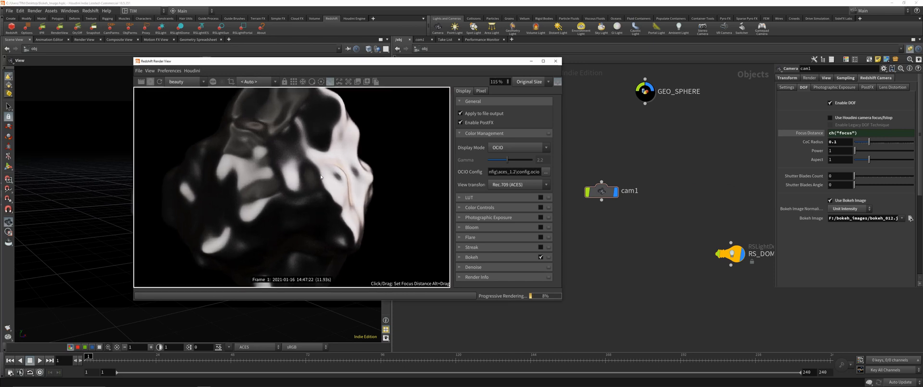
left_click(328, 133)
left_click(330, 83)
scroll(324, 154, "down", 3)
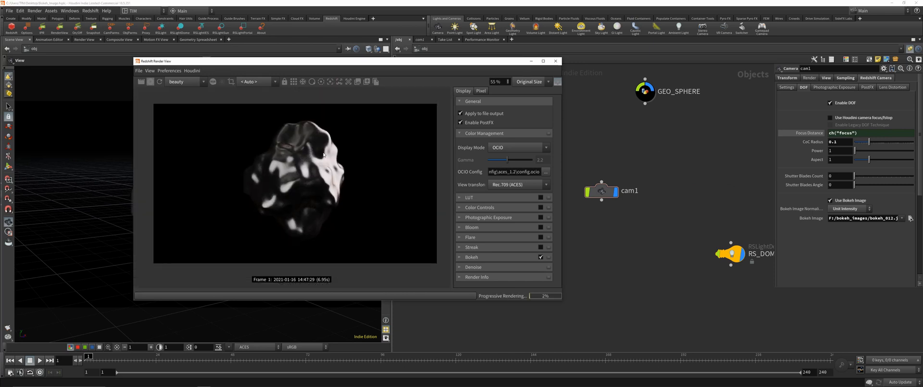
left_click_drag(134, 58, 122, 48)
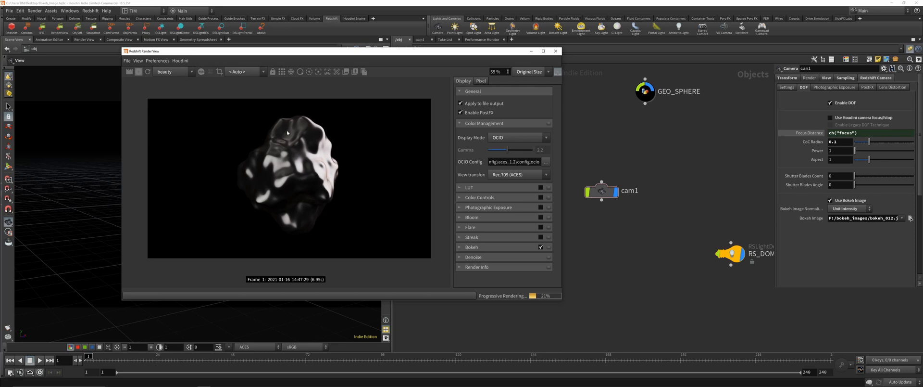
left_click(910, 218)
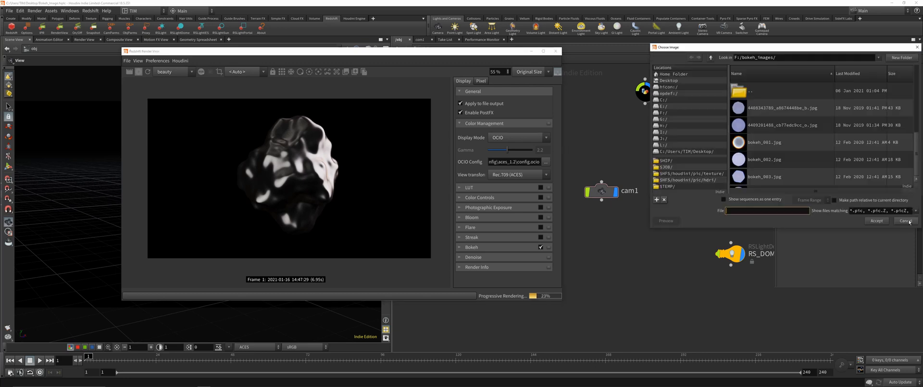
scroll(775, 160, "down", 1)
double_click(782, 91)
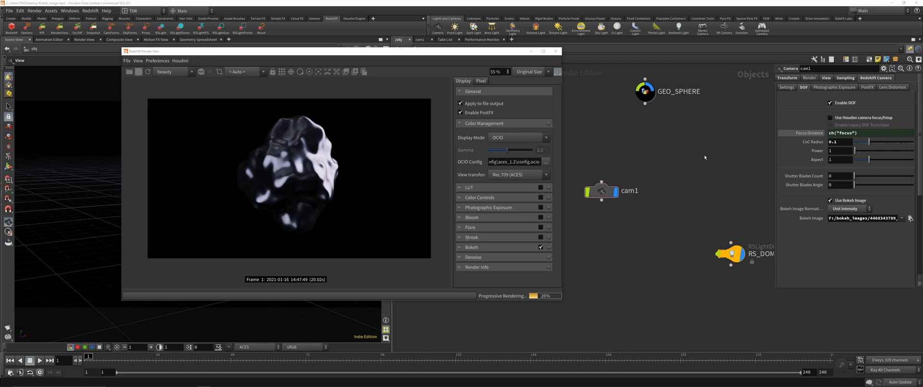
left_click_drag(310, 49, 295, 28)
scroll(283, 138, "up", 1)
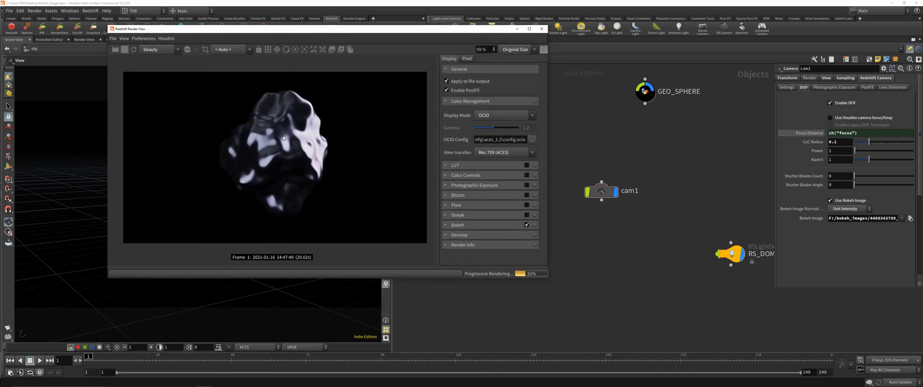